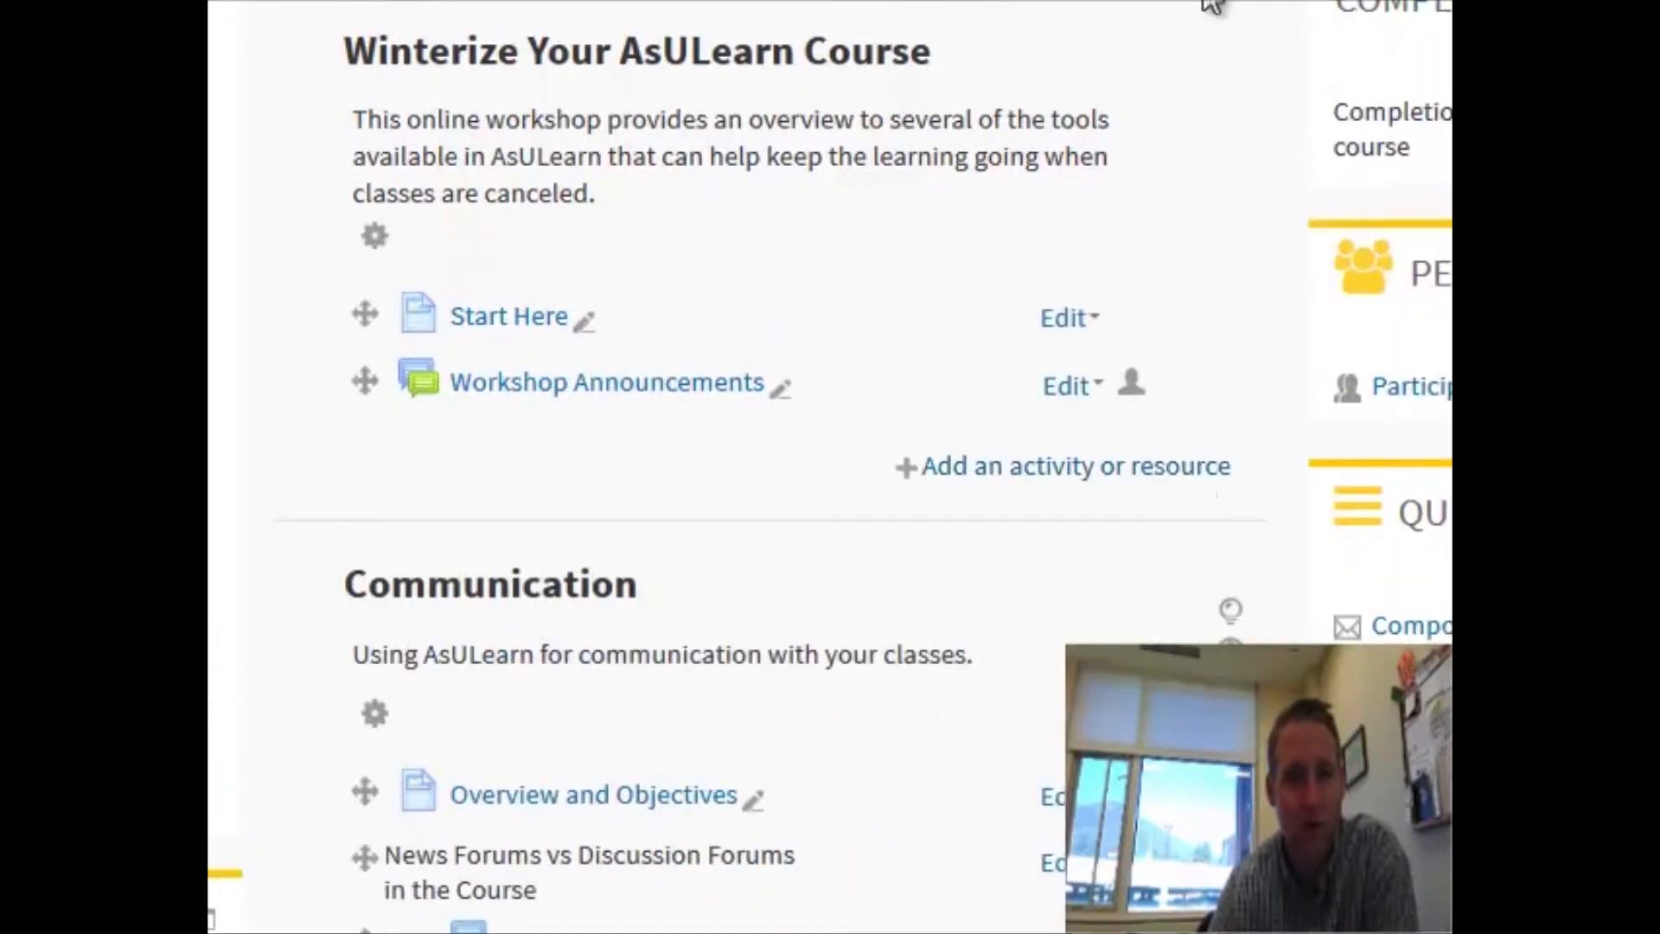
Step: Add a new Assignment activity to the Students Submitting Work & Discussion Forums section
{"action": "scroll", "coordinate": [1207, 480], "scroll_direction": "down", "scroll_amount": 15}
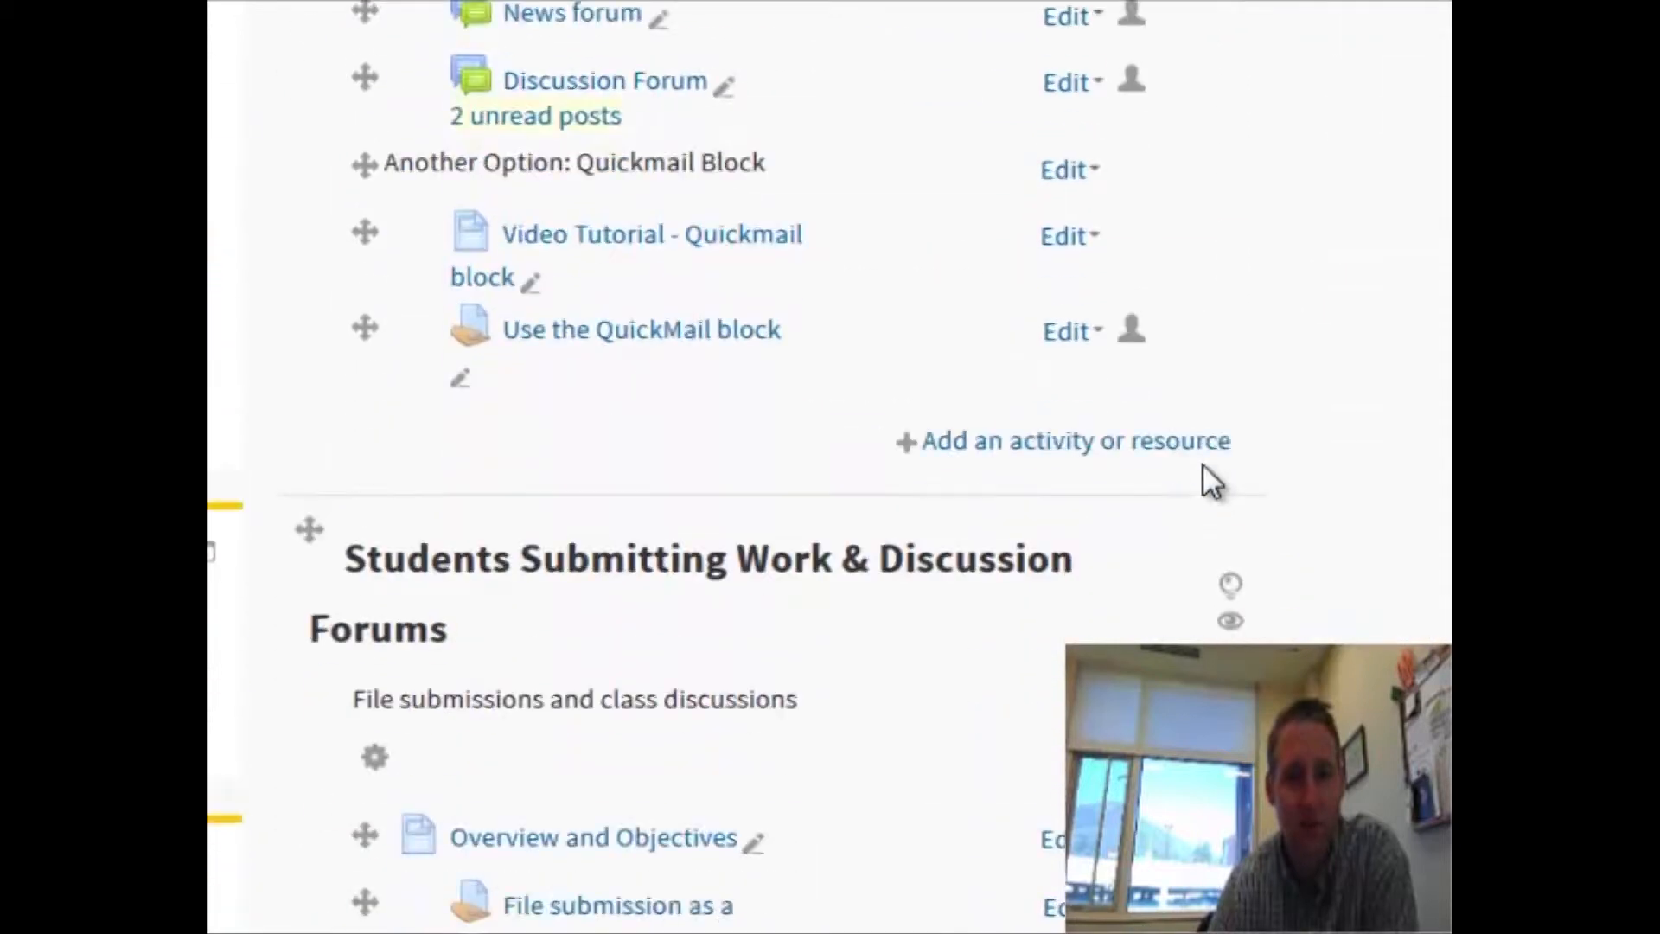
{"action": "scroll", "coordinate": [1159, 432], "scroll_direction": "up", "scroll_amount": 2}
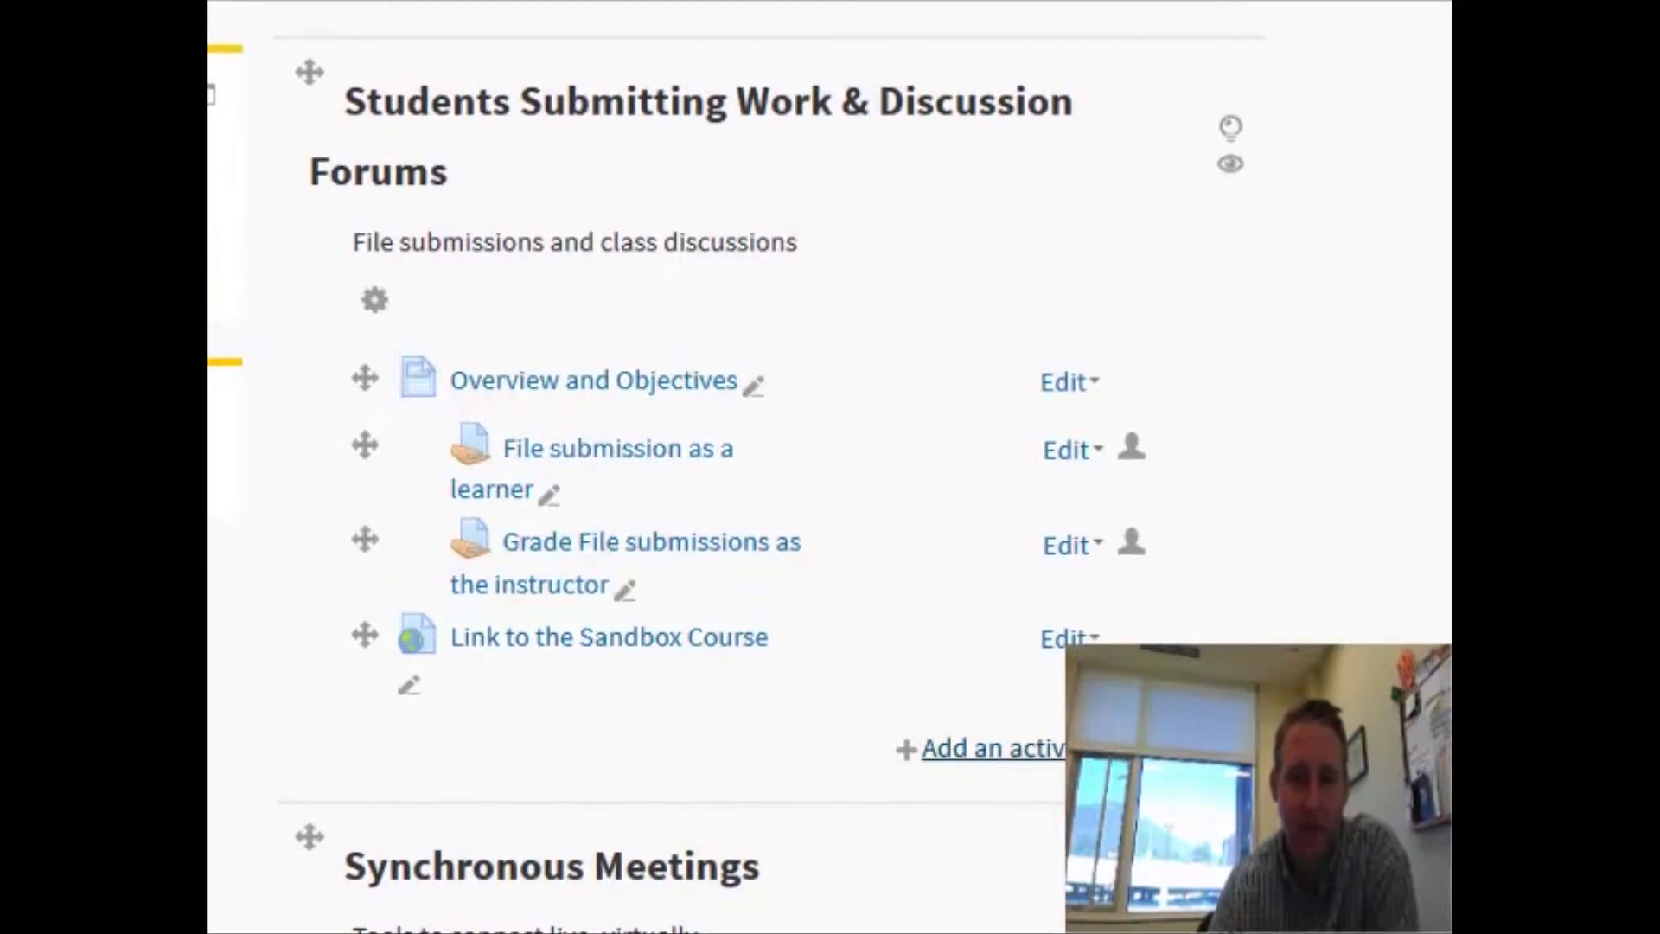
{"action": "left_click", "coordinate": [993, 747]}
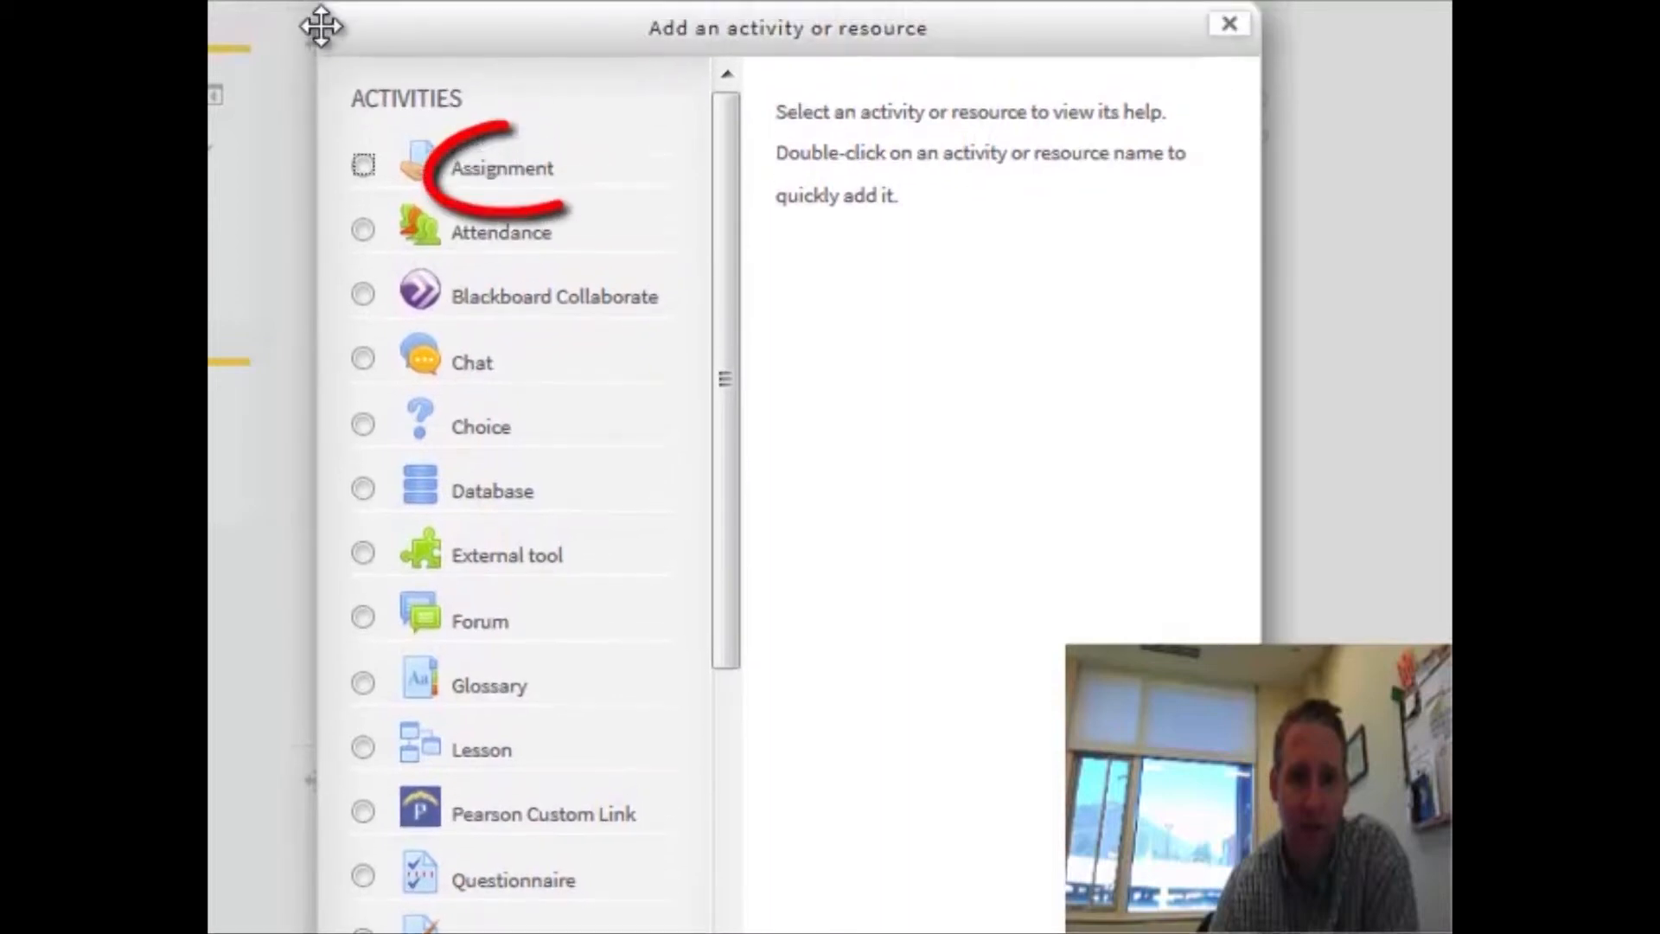
{"action": "left_click", "coordinate": [514, 170]}
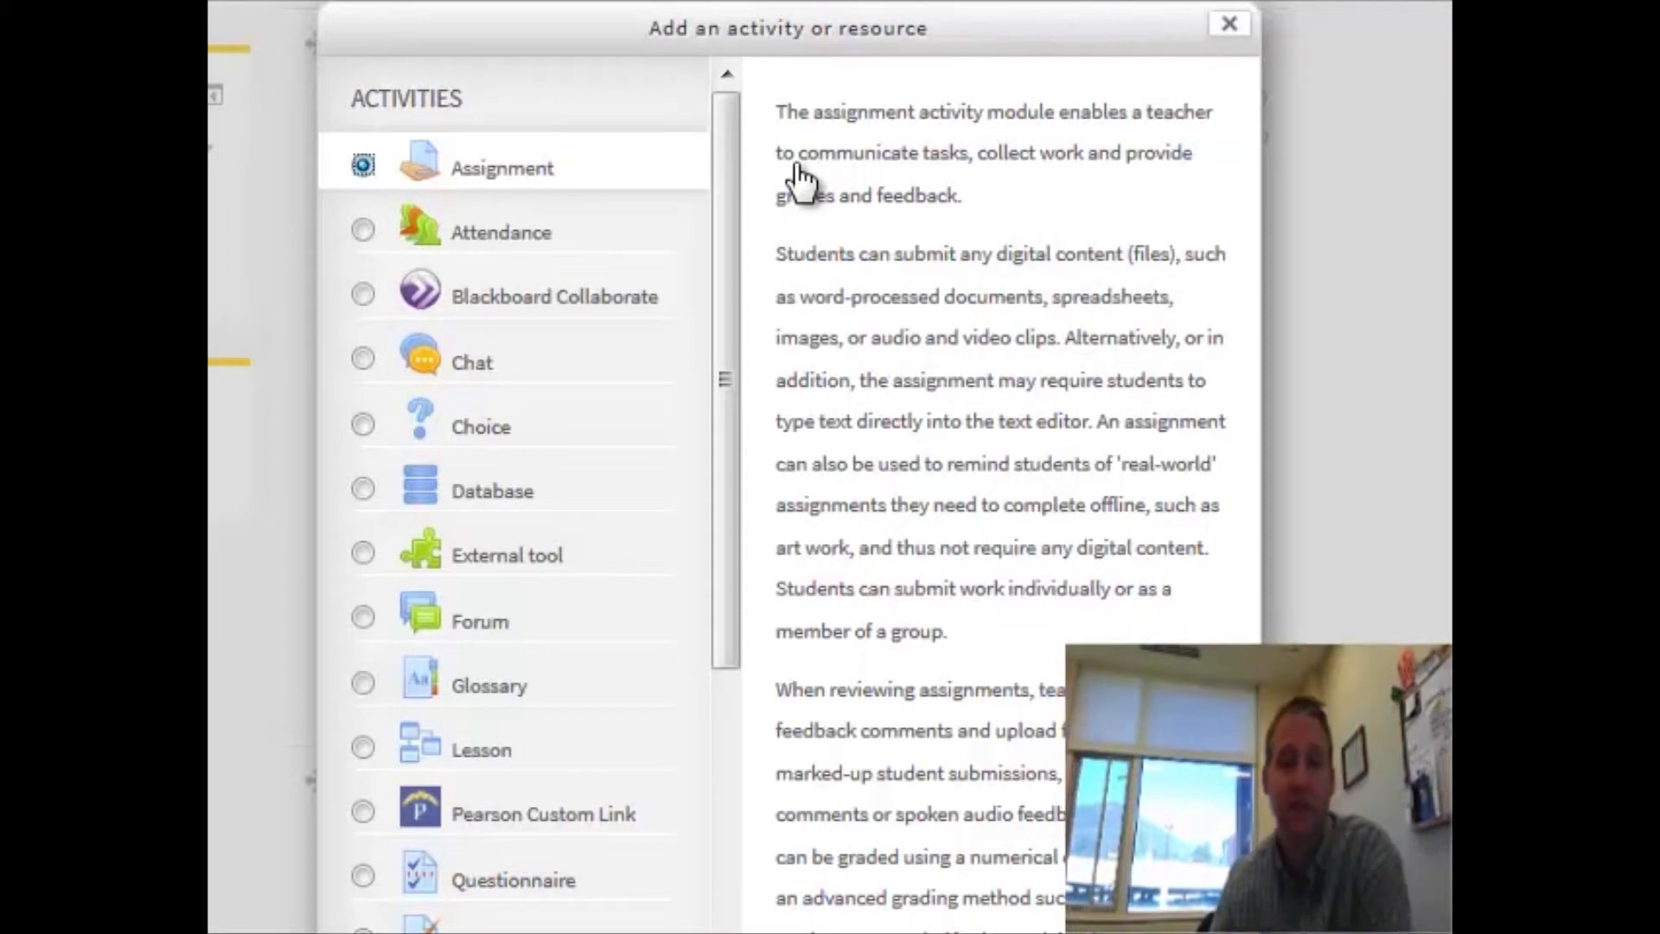
{"action": "scroll", "coordinate": [641, 433], "scroll_direction": "down", "scroll_amount": 8}
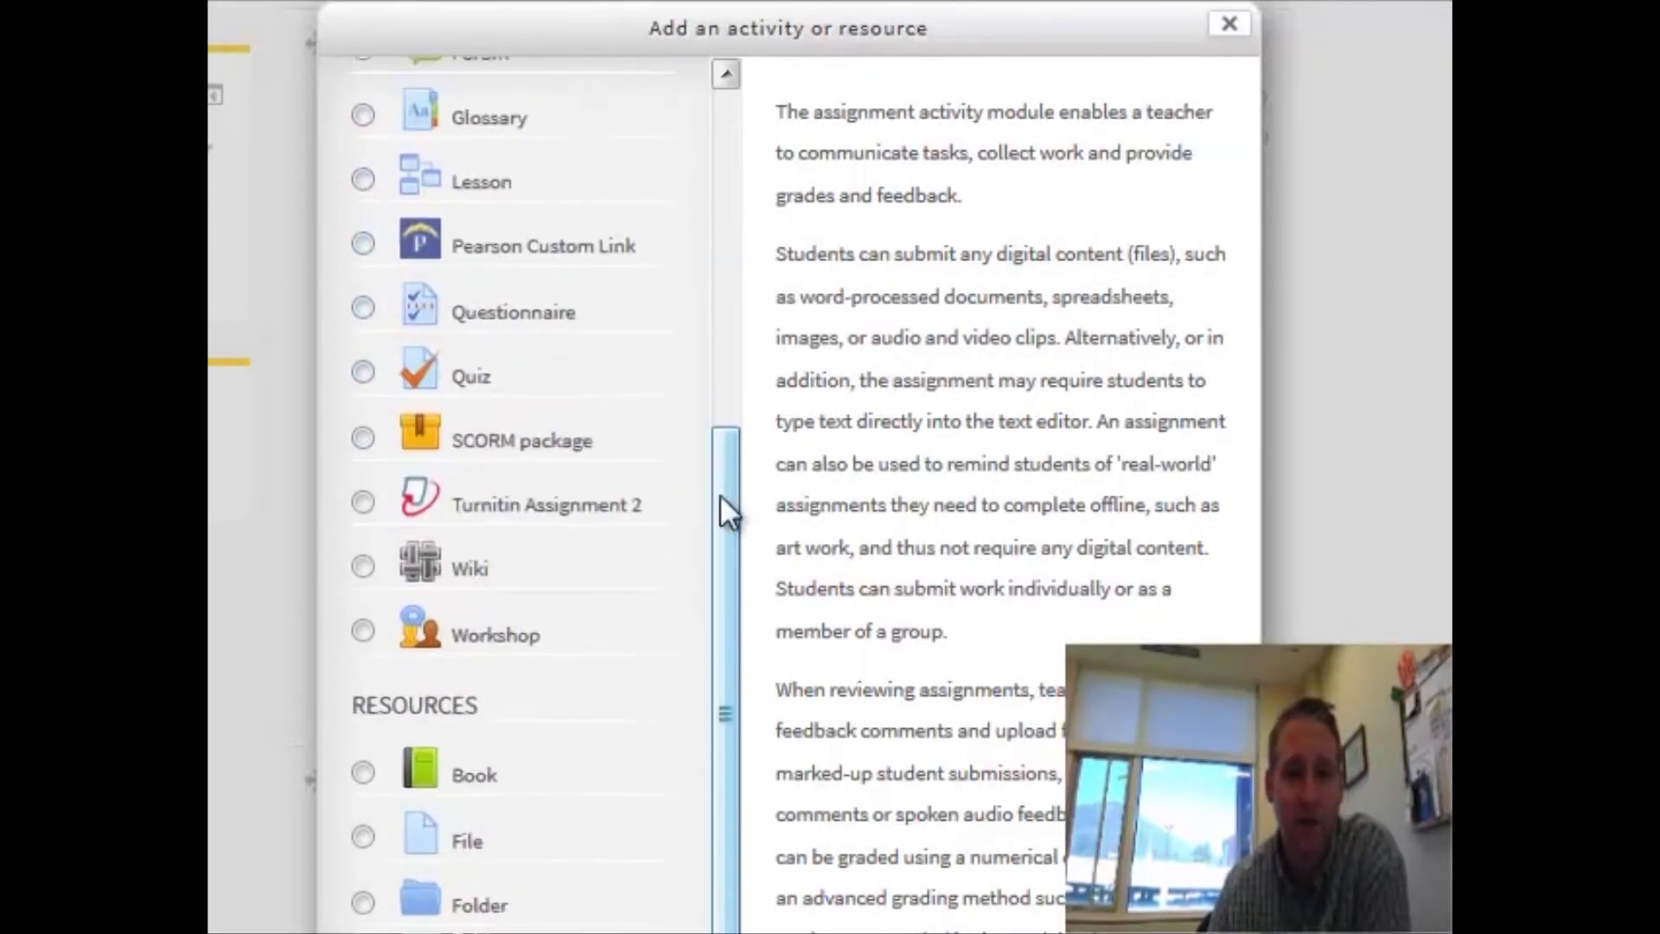
{"action": "left_click_drag", "start_coordinate": [601, 31], "coordinate": [605, 0]}
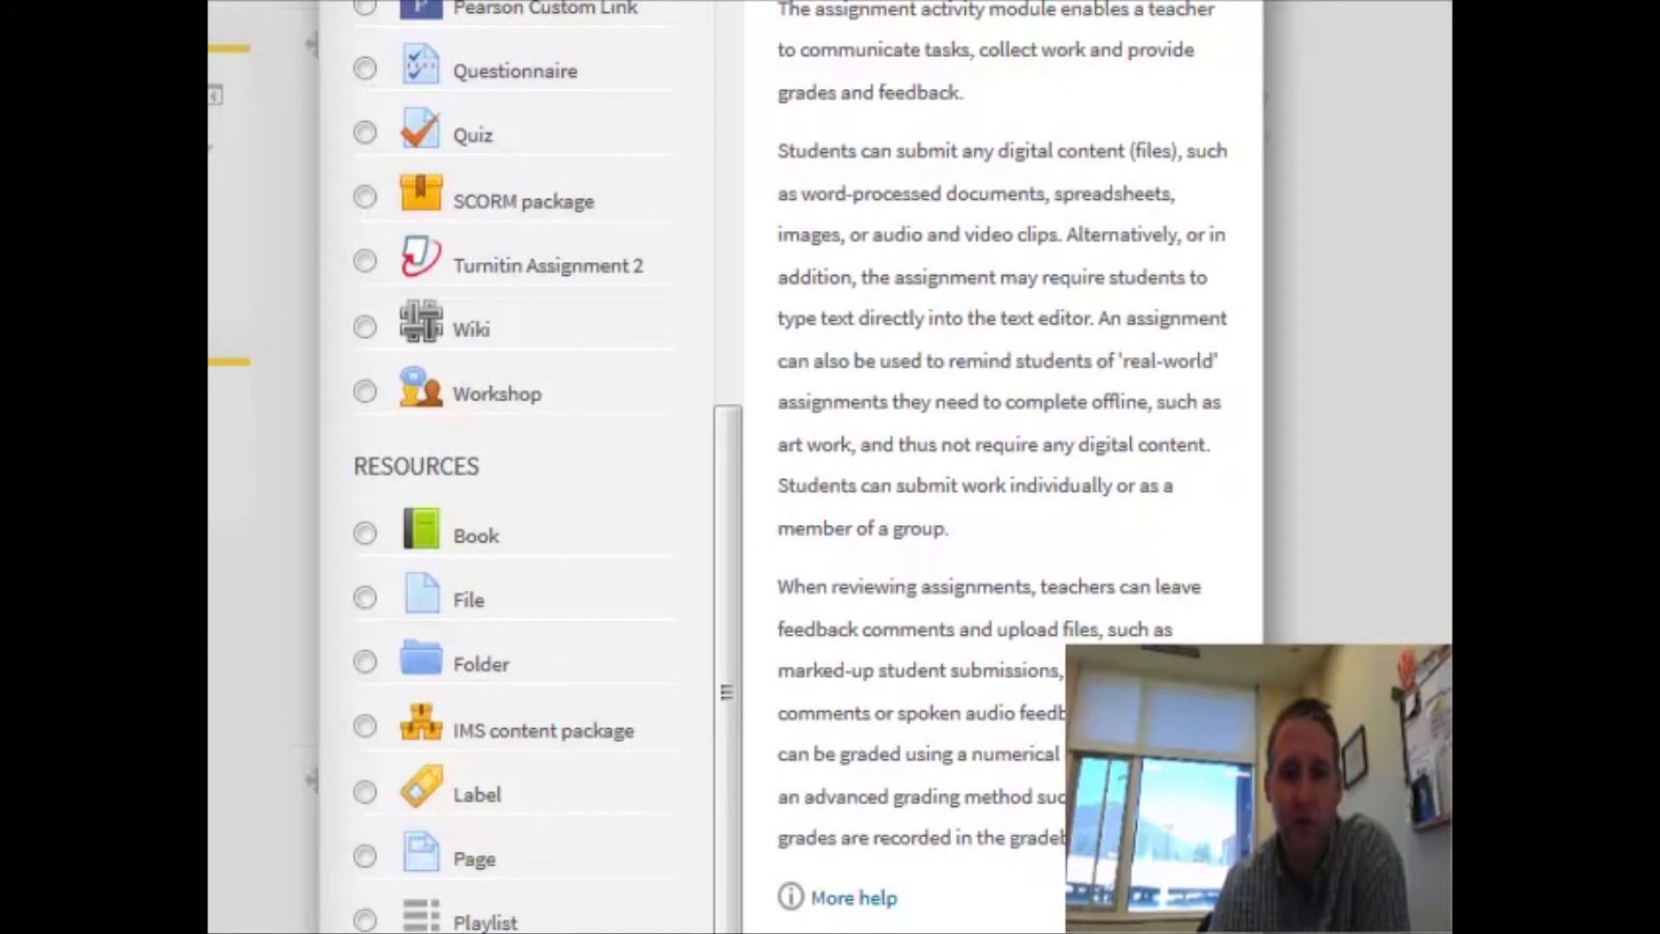
{"action": "left_click_drag", "start_coordinate": [927, 0], "coordinate": [922, 0]}
{"action": "left_click", "coordinate": [713, 913]}
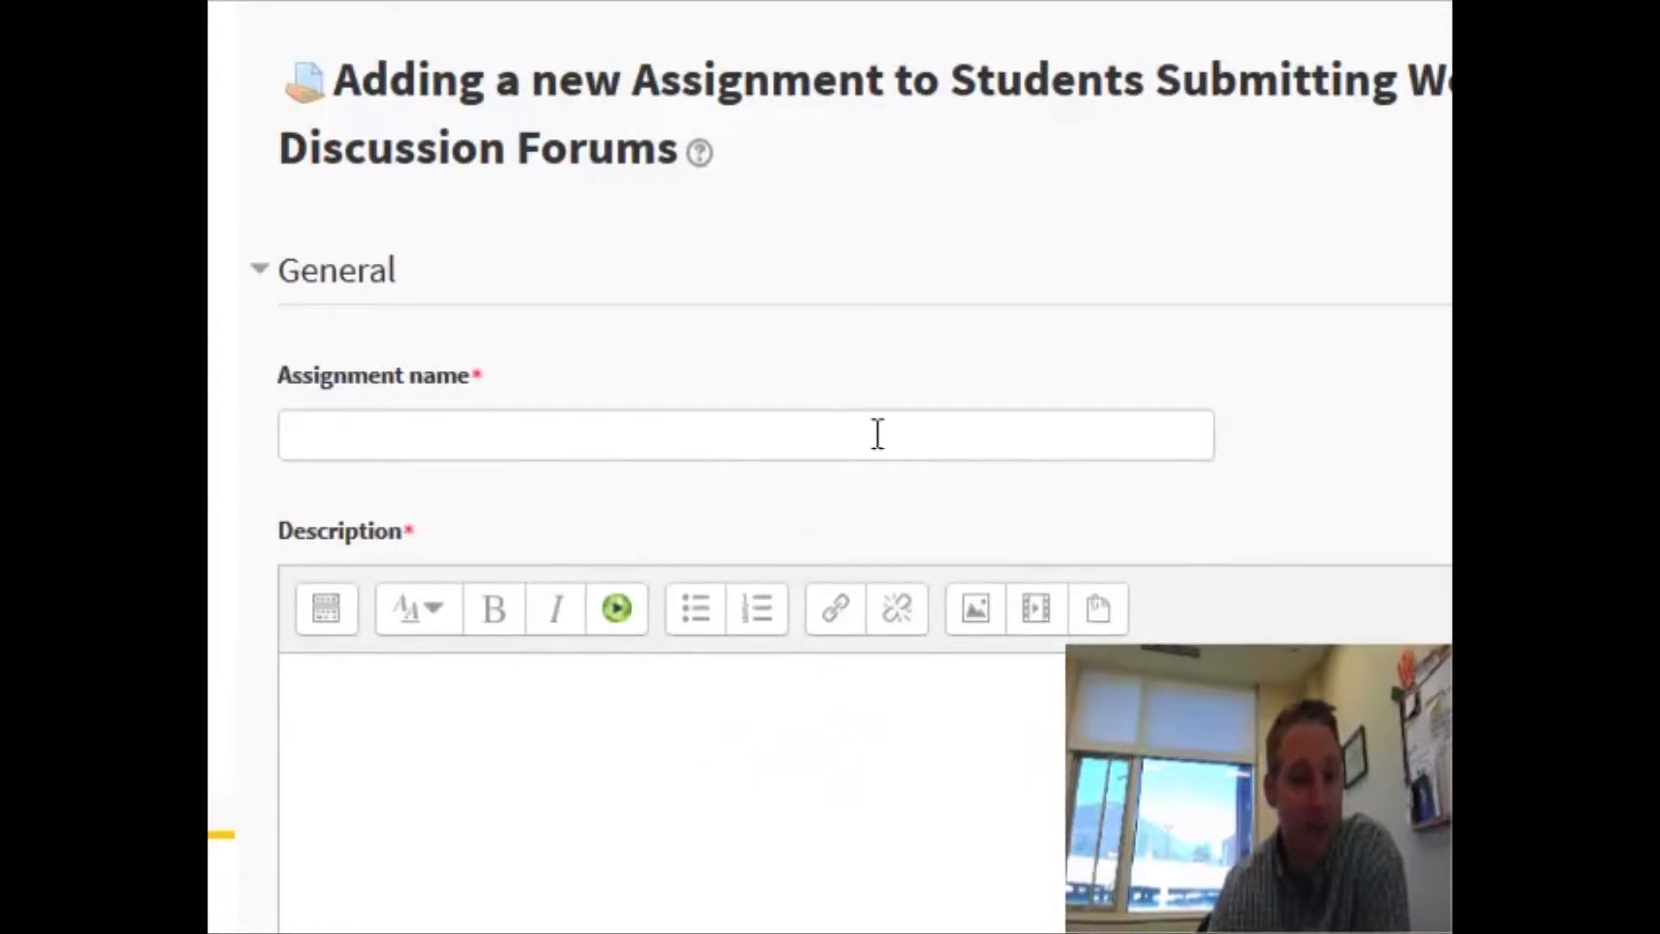
Step: Enable the cut-off date in the assignment's Availability settings
{"action": "scroll", "coordinate": [874, 475], "scroll_direction": "down", "scroll_amount": 3}
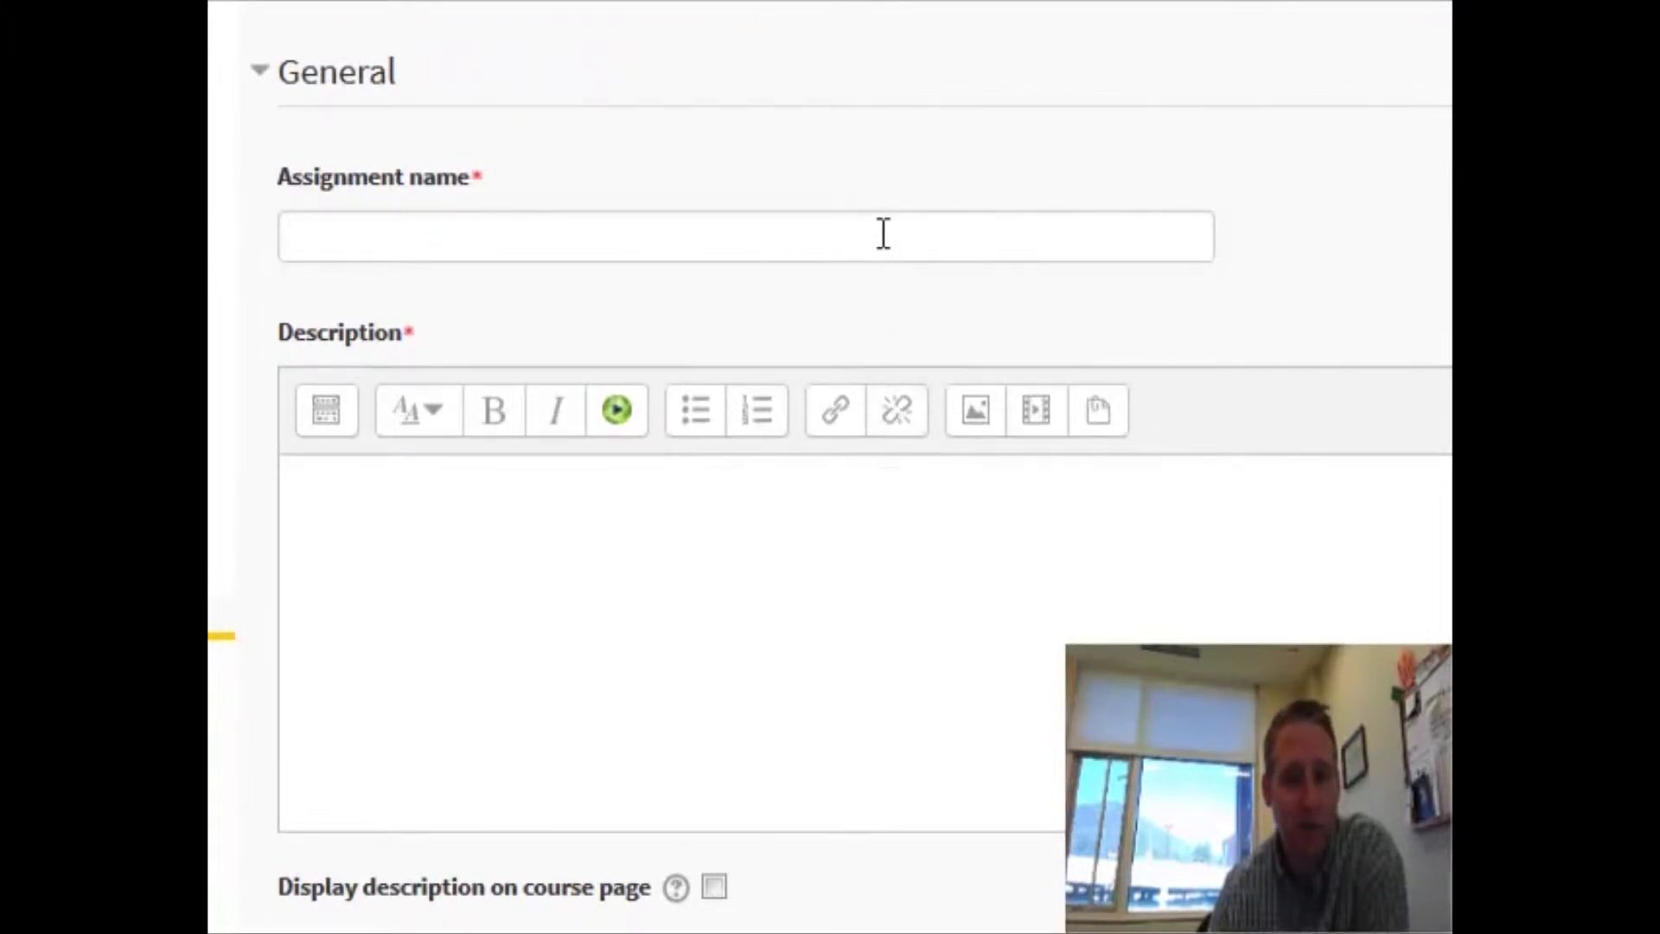
{"action": "scroll", "coordinate": [654, 182], "scroll_direction": "down", "scroll_amount": 6}
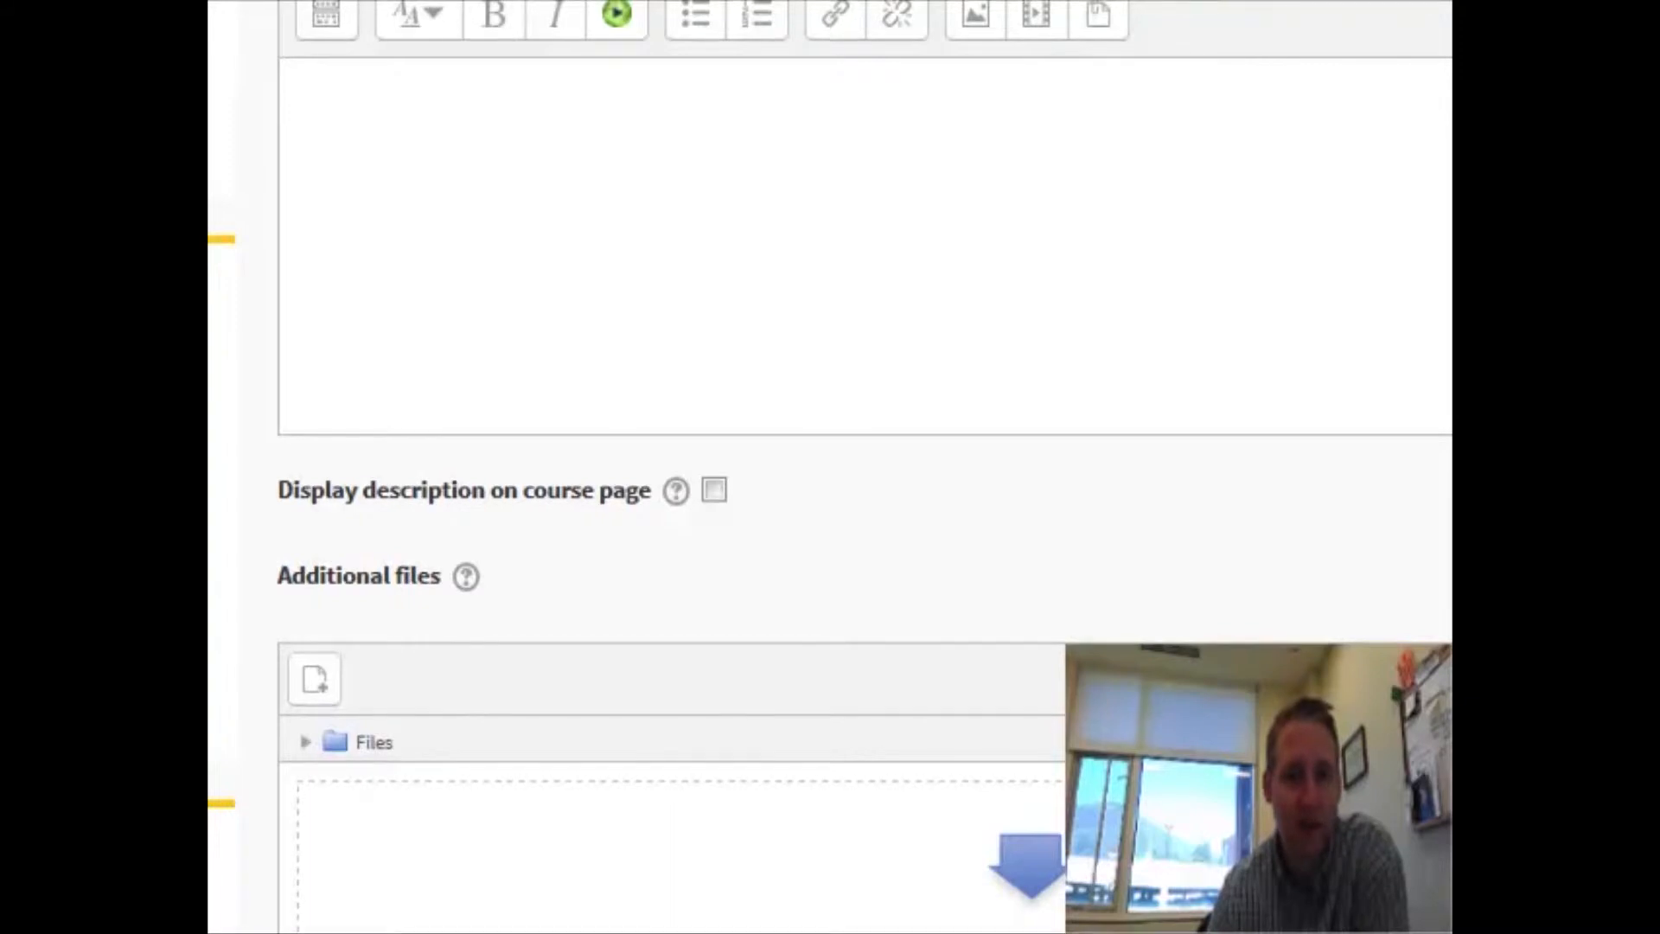
{"action": "scroll", "coordinate": [830, 467], "scroll_direction": "down", "scroll_amount": 5}
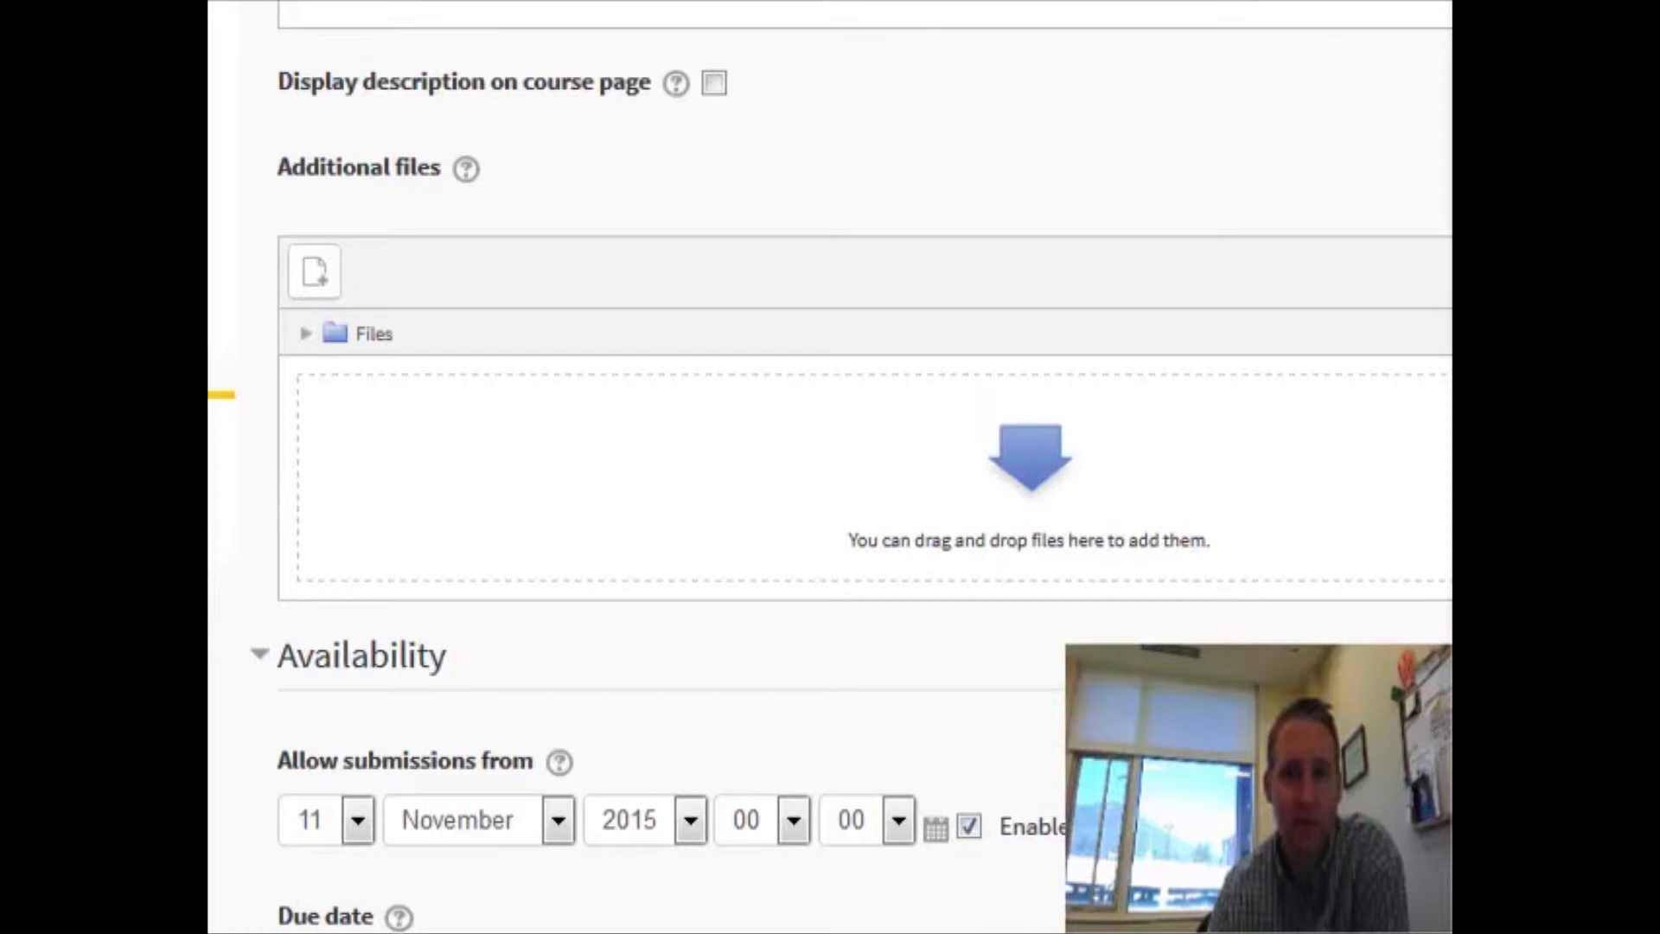
{"action": "scroll", "coordinate": [1050, 486], "scroll_direction": "down", "scroll_amount": 7}
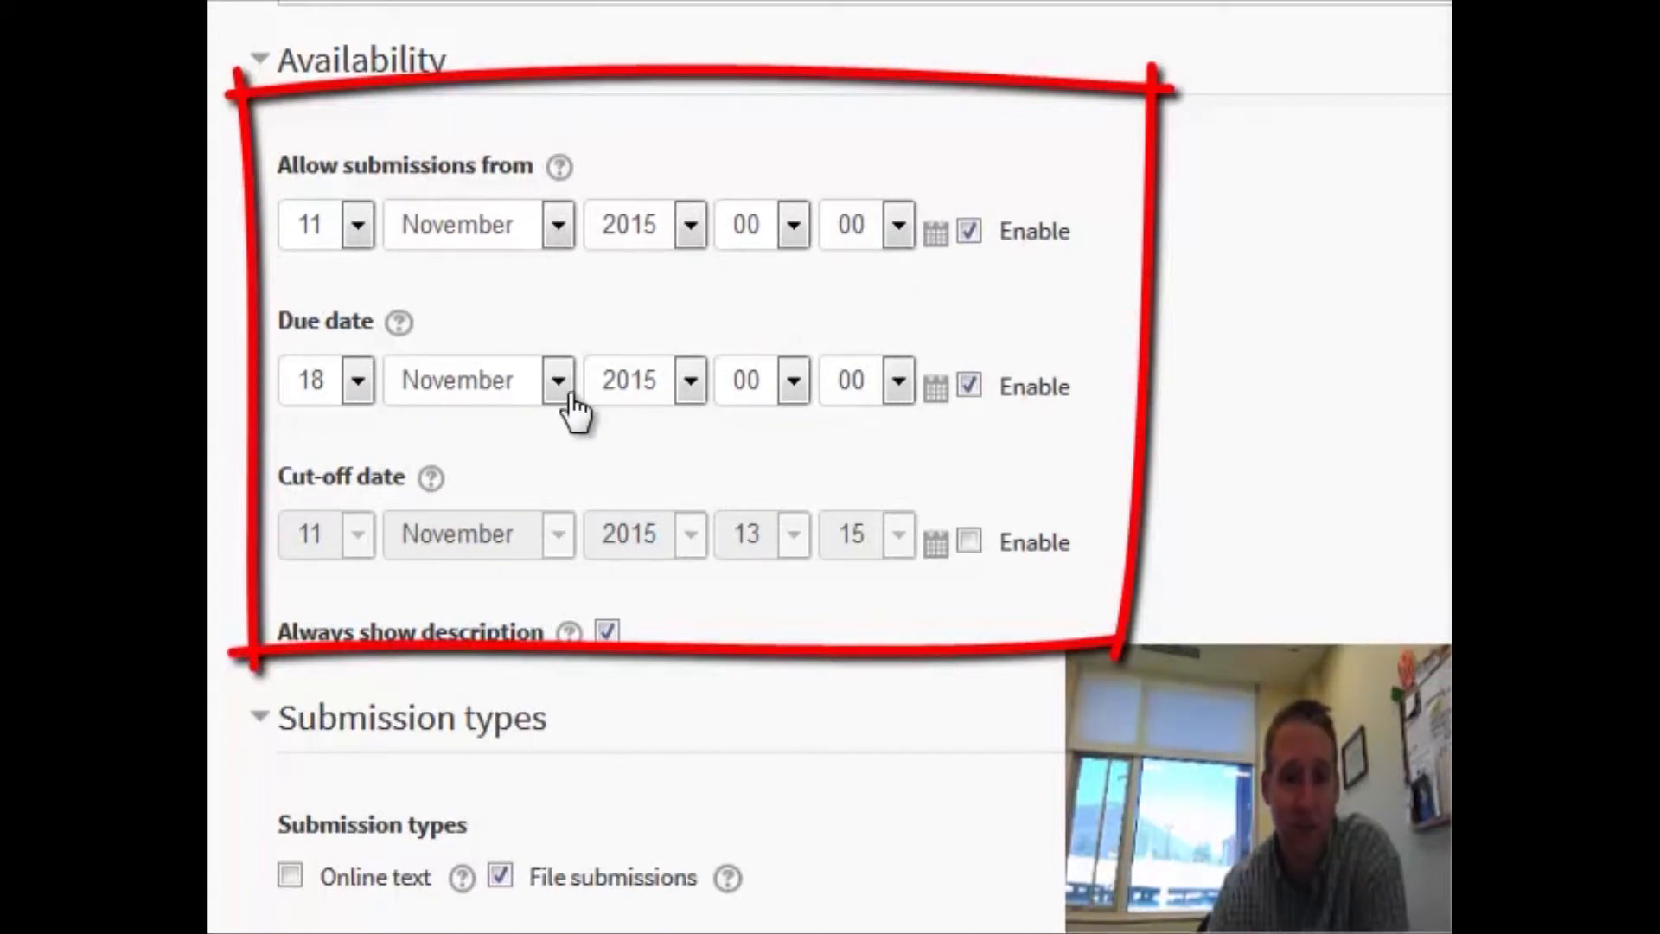
{"action": "left_click", "coordinate": [969, 542]}
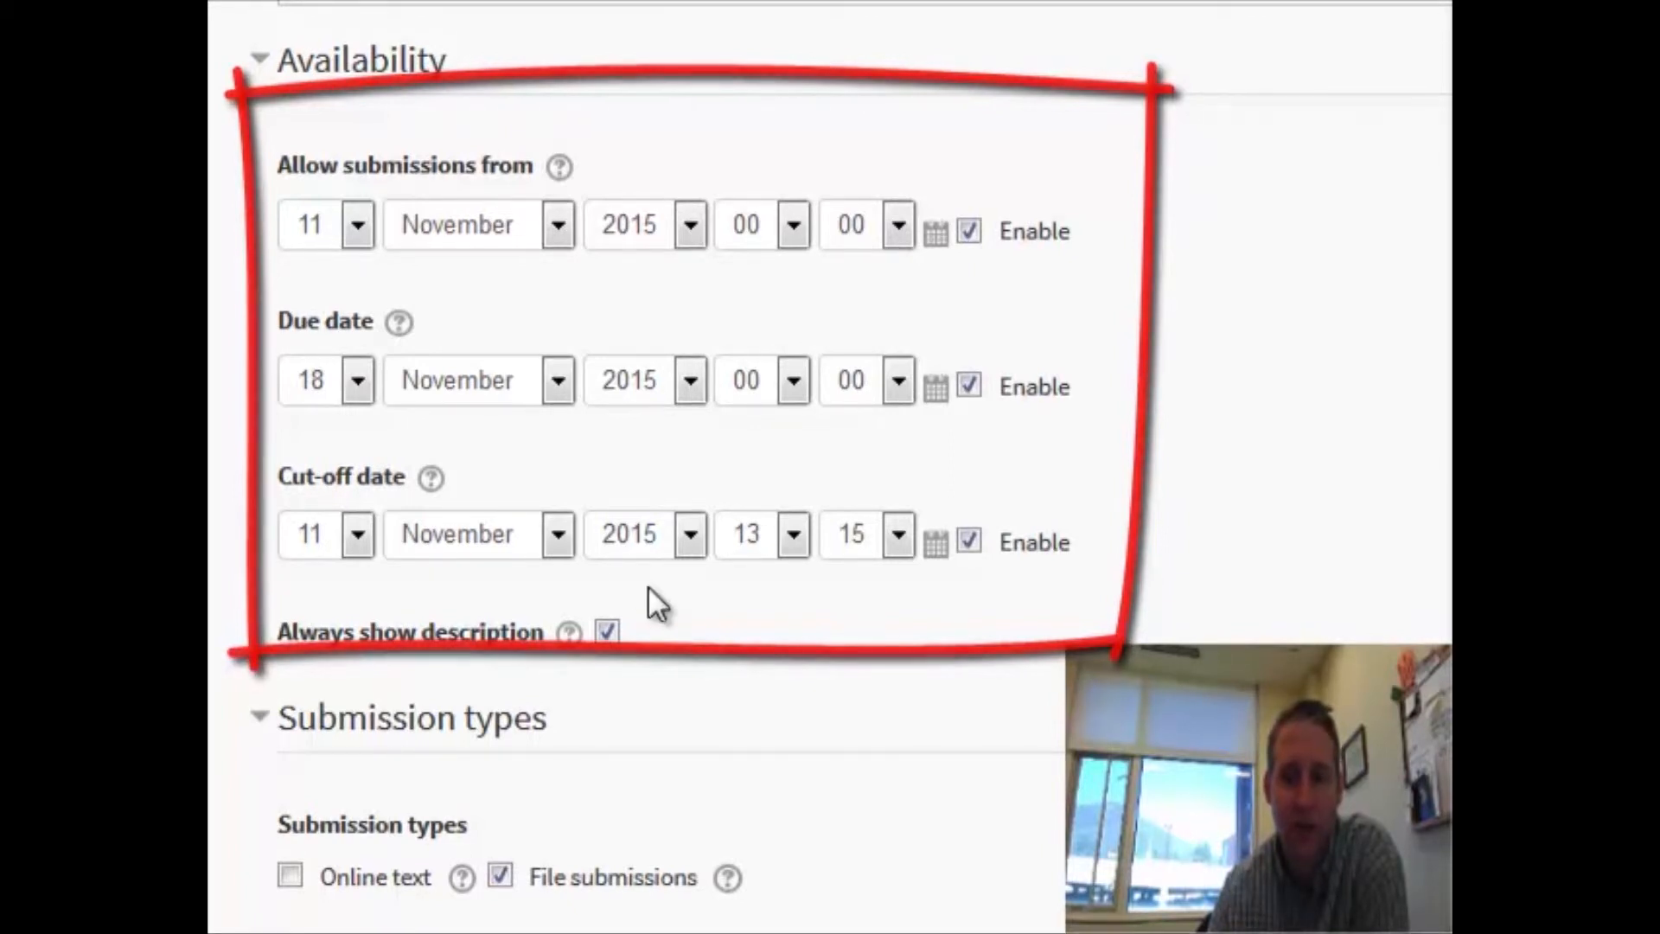
Step: Review the submission types and the available maximum submission size options without changing them
{"action": "scroll", "coordinate": [1199, 595], "scroll_direction": "down", "scroll_amount": 9}
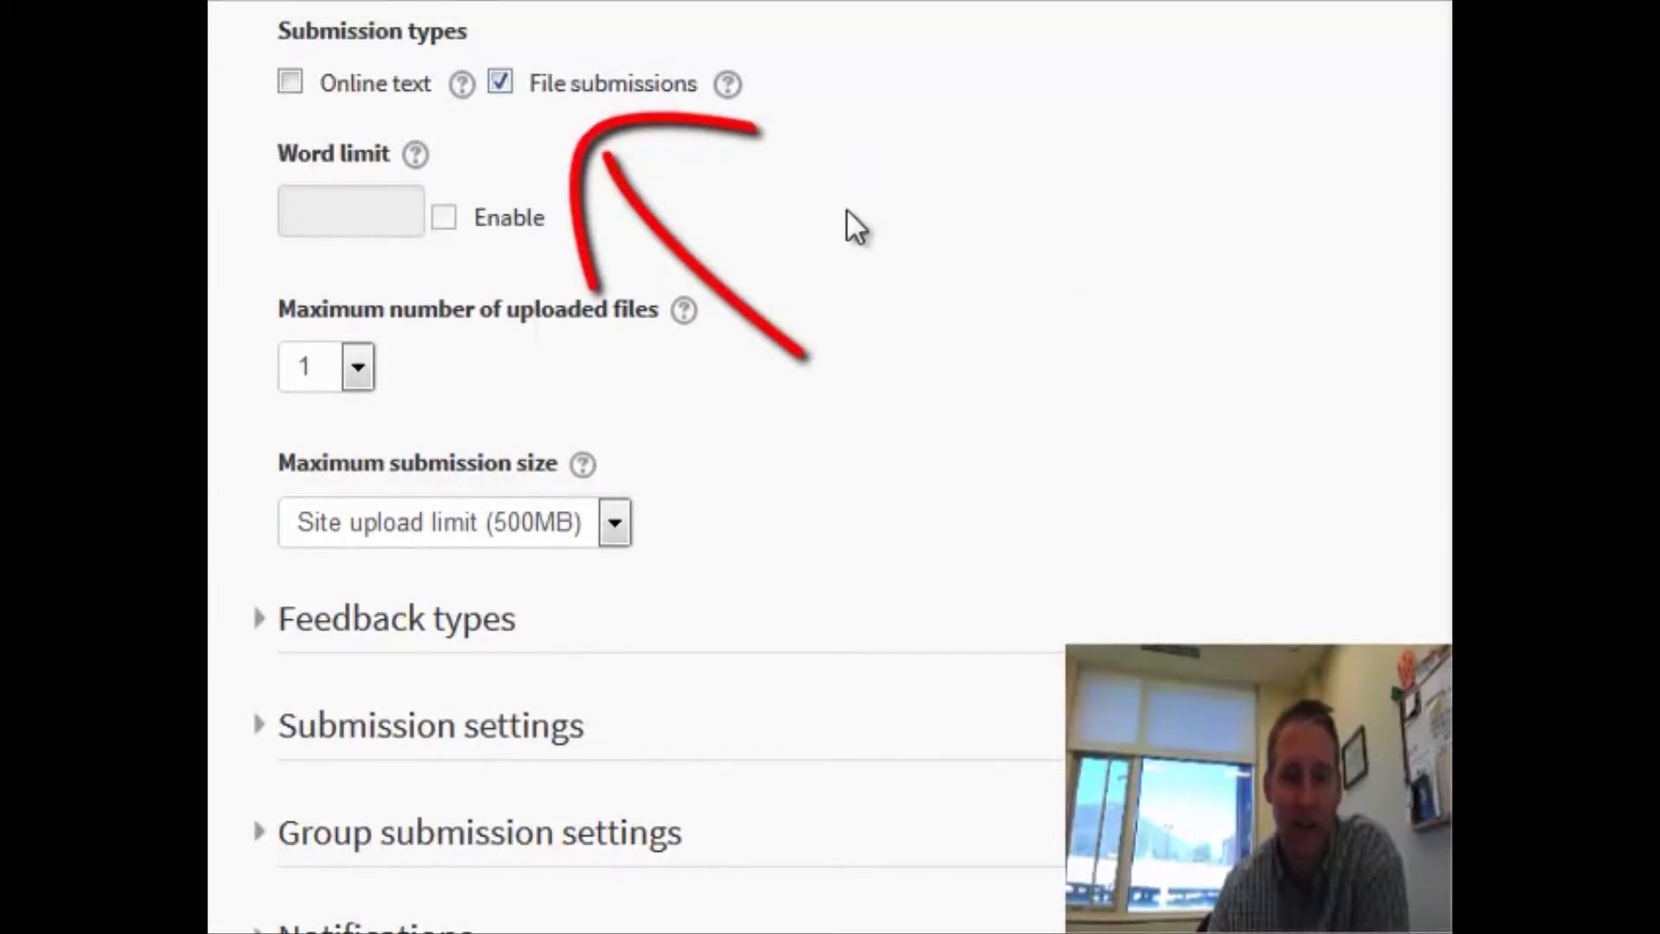
{"action": "left_click", "coordinate": [523, 523]}
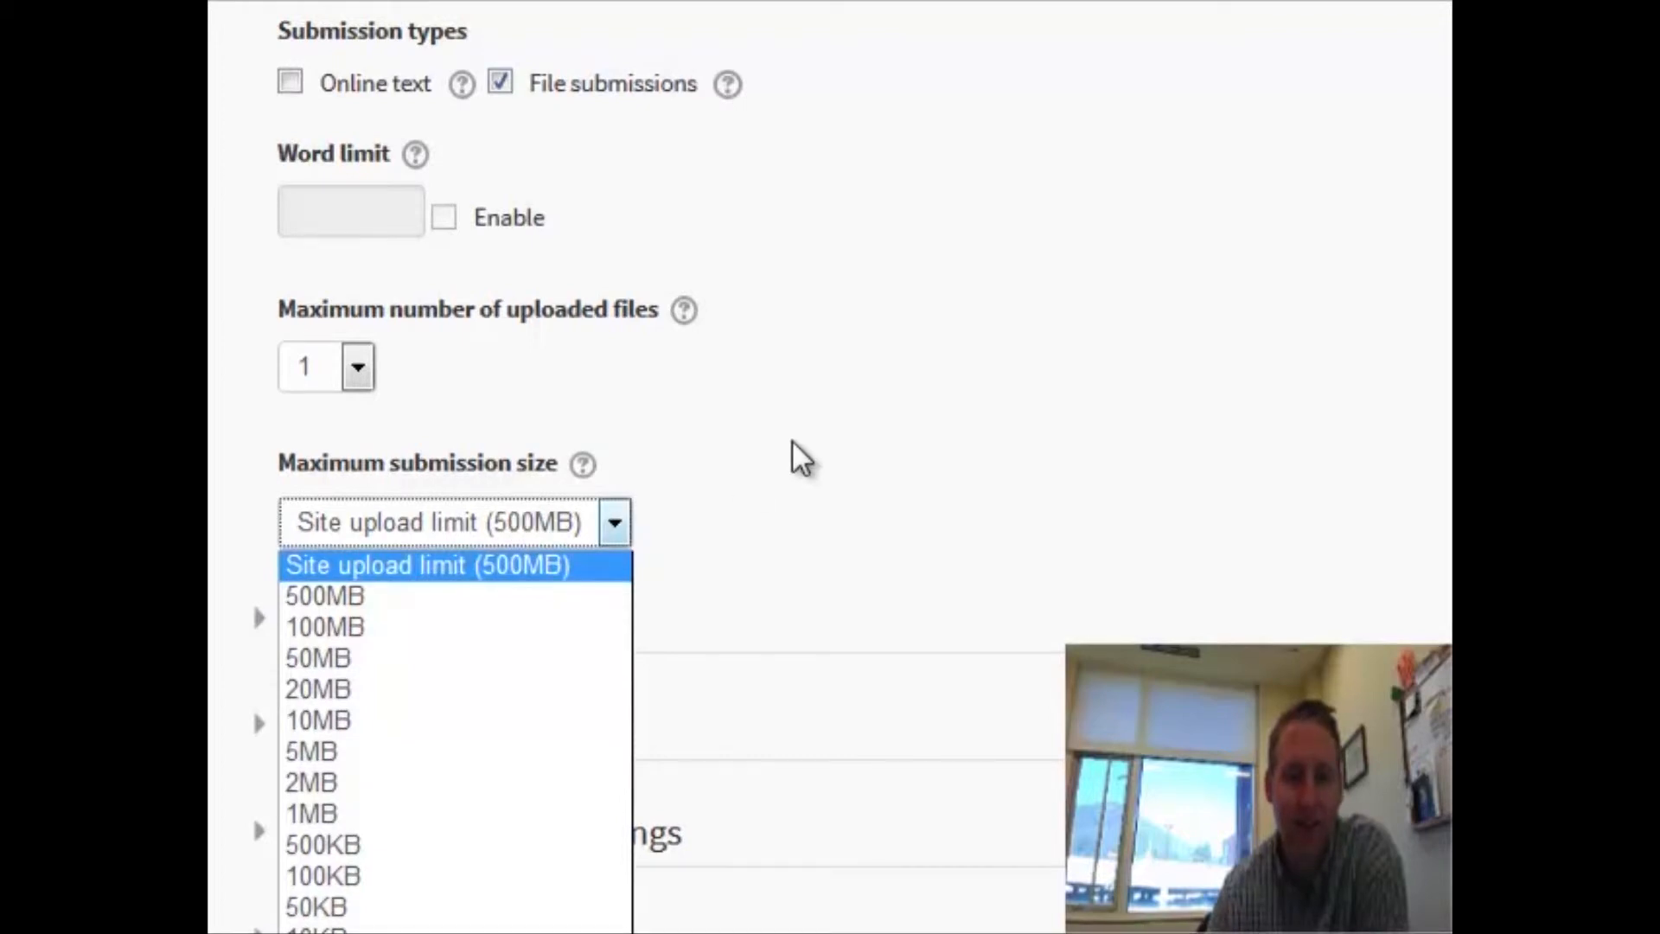
{"action": "left_click", "coordinate": [489, 526]}
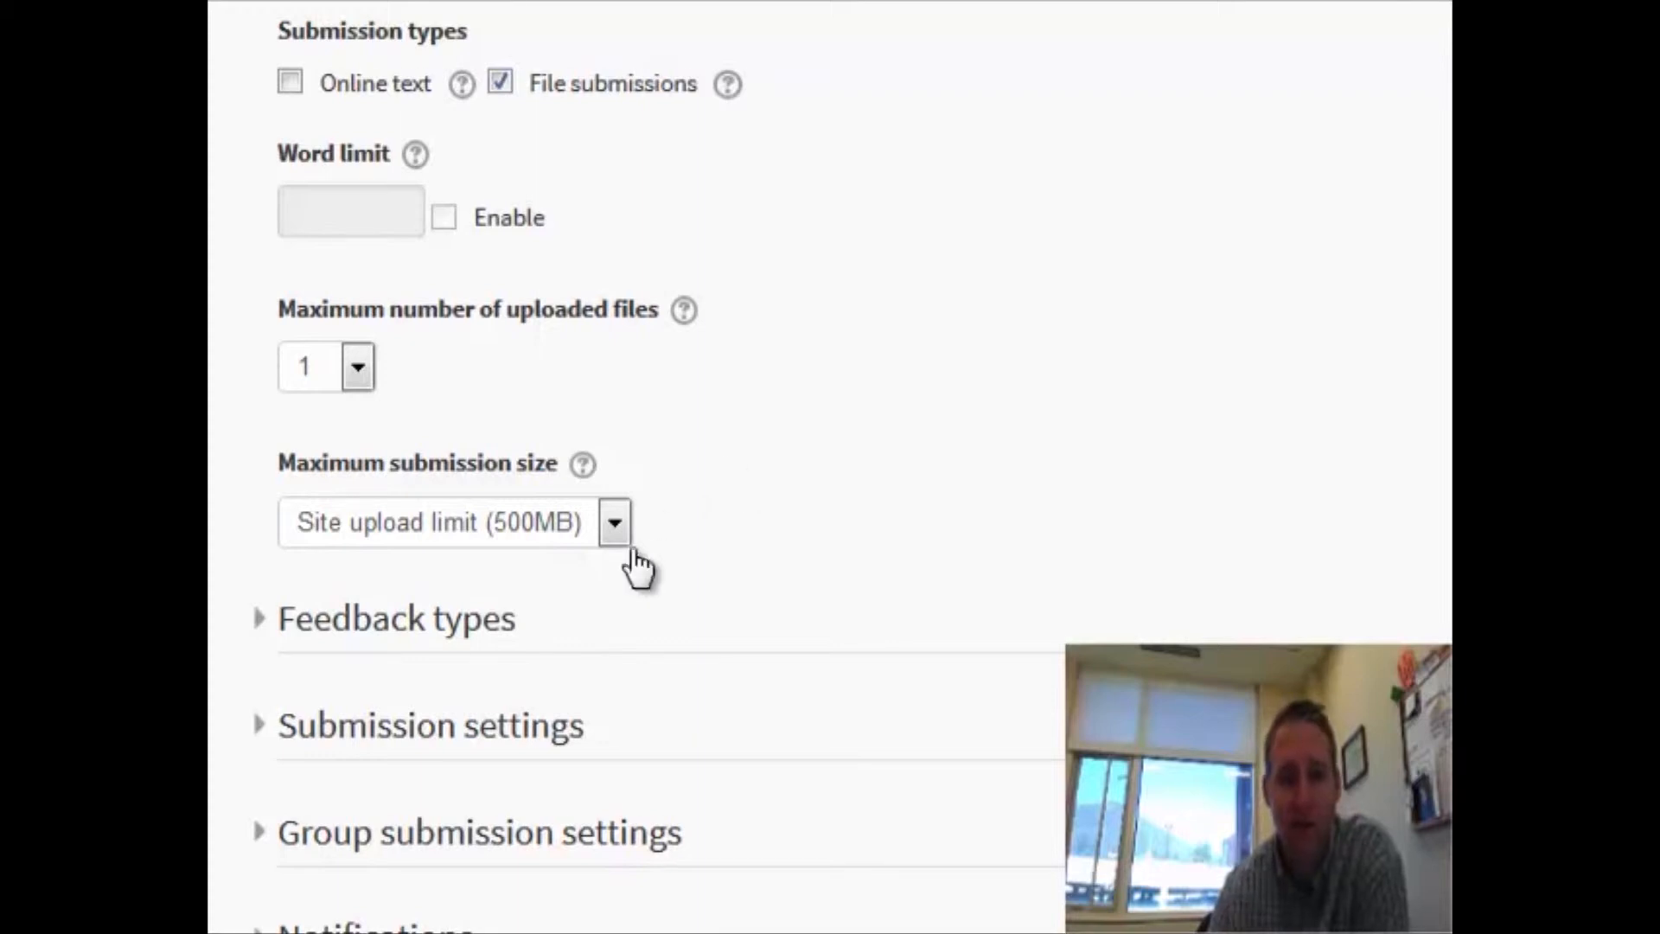
{"action": "left_click", "coordinate": [581, 524]}
{"action": "left_click", "coordinate": [763, 474]}
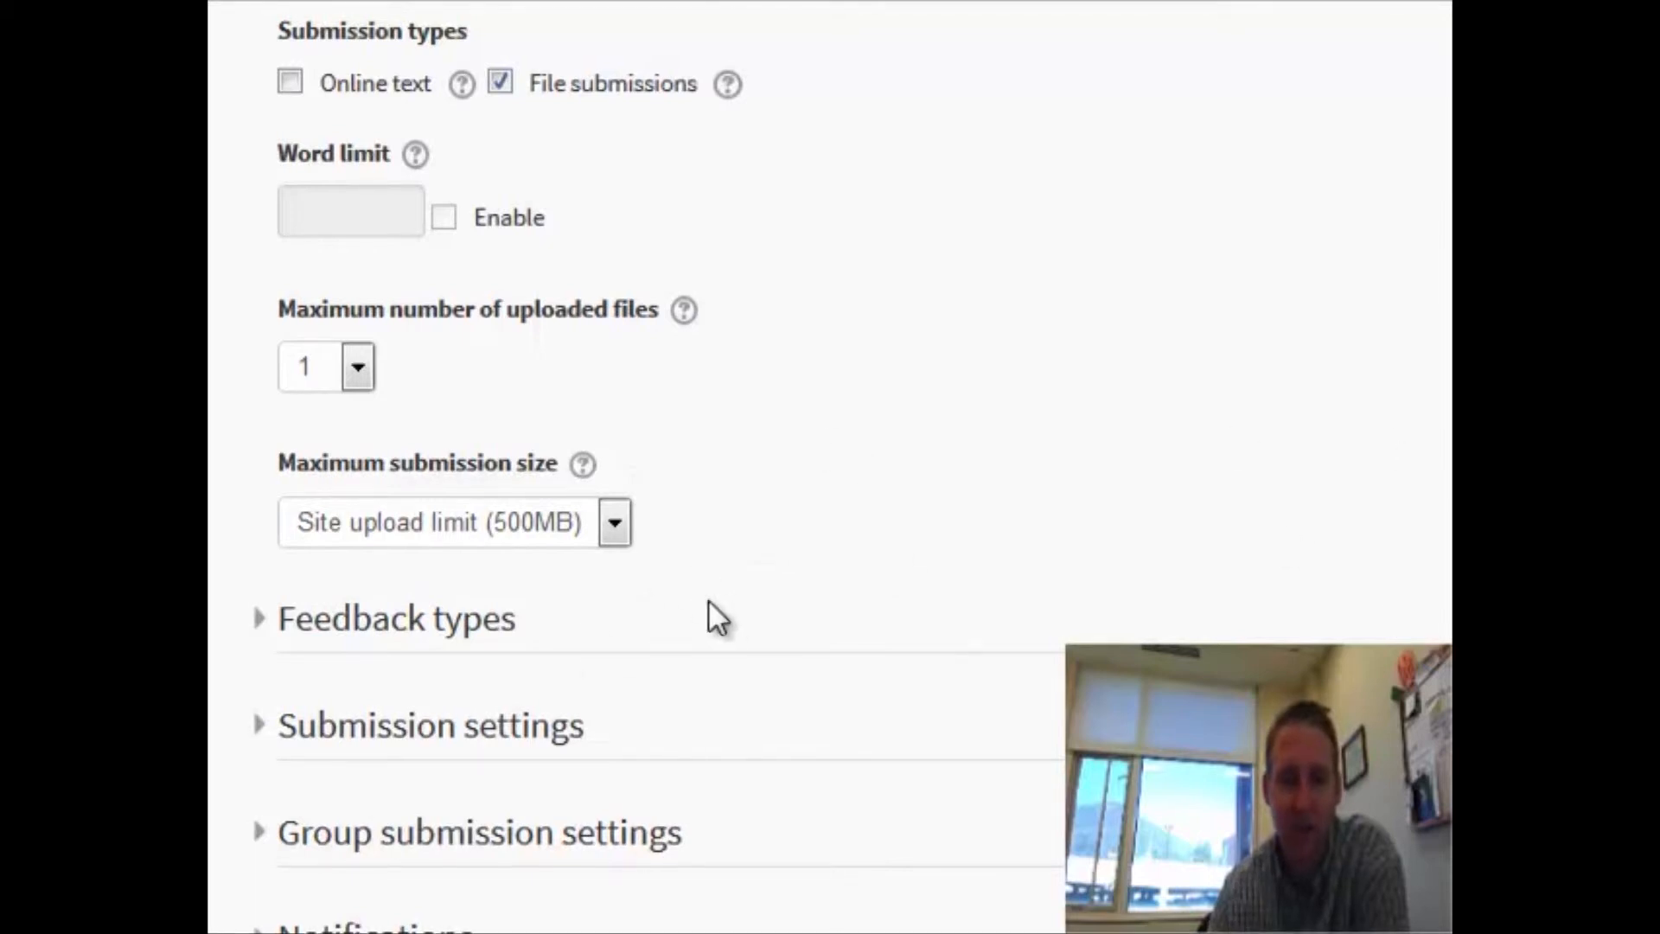
Step: Expand the Feedback types and Submission settings sections and review their options, including Attempts reopened
{"action": "left_click", "coordinate": [365, 617]}
{"action": "scroll", "coordinate": [452, 552], "scroll_direction": "down", "scroll_amount": 5}
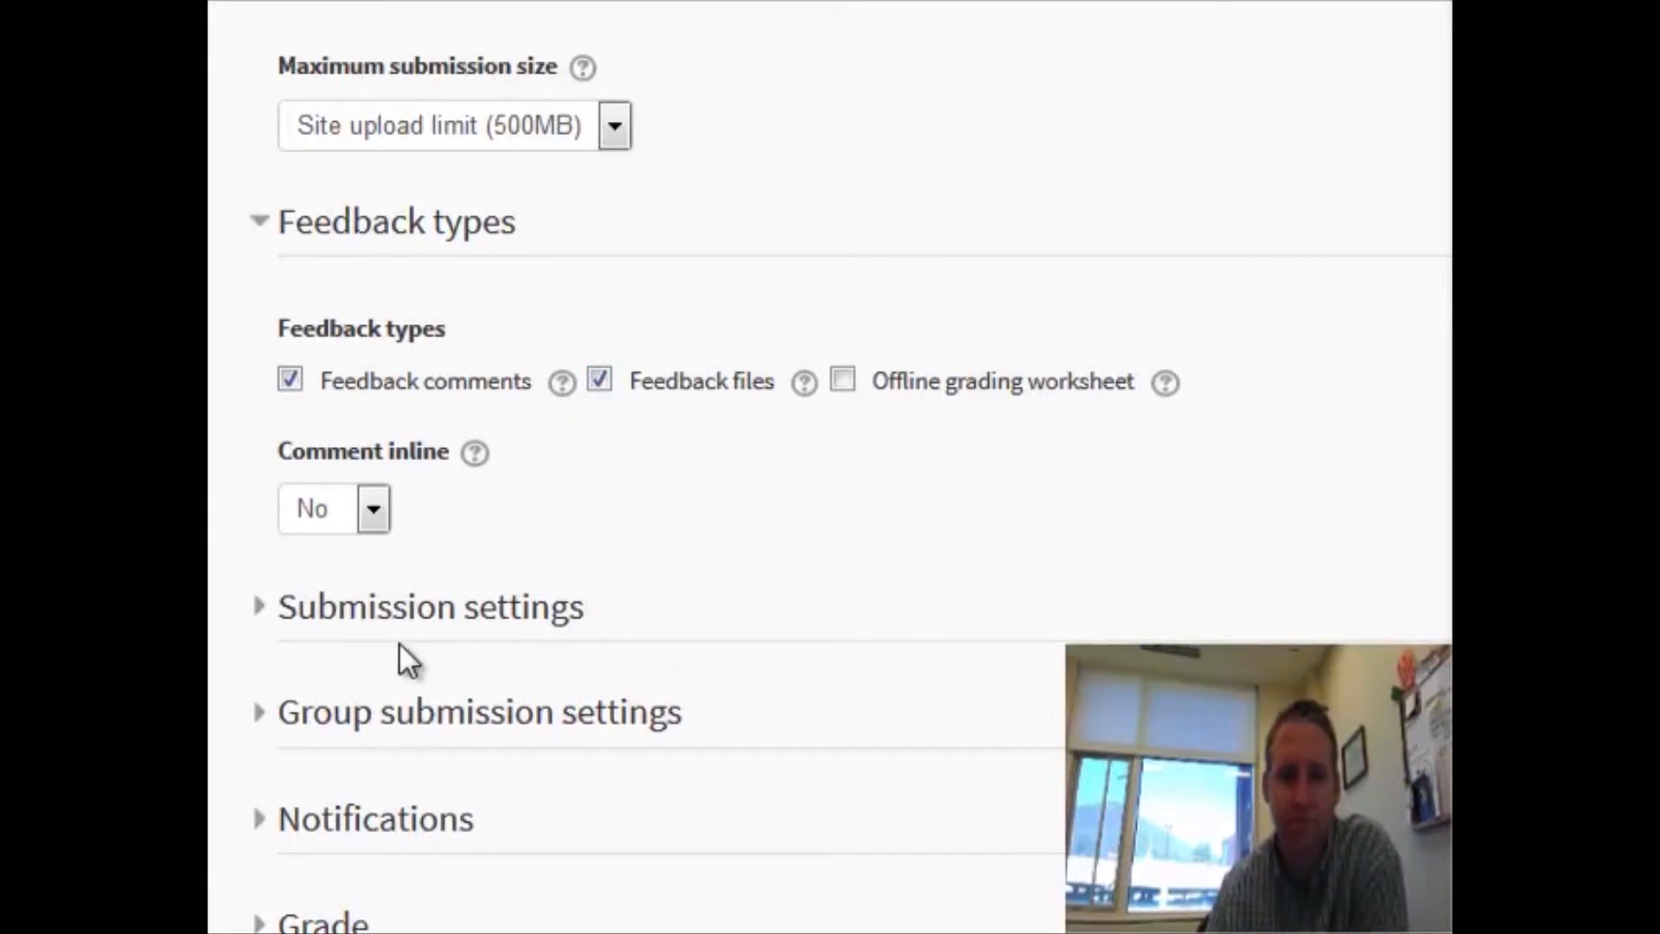
{"action": "left_click", "coordinate": [361, 607]}
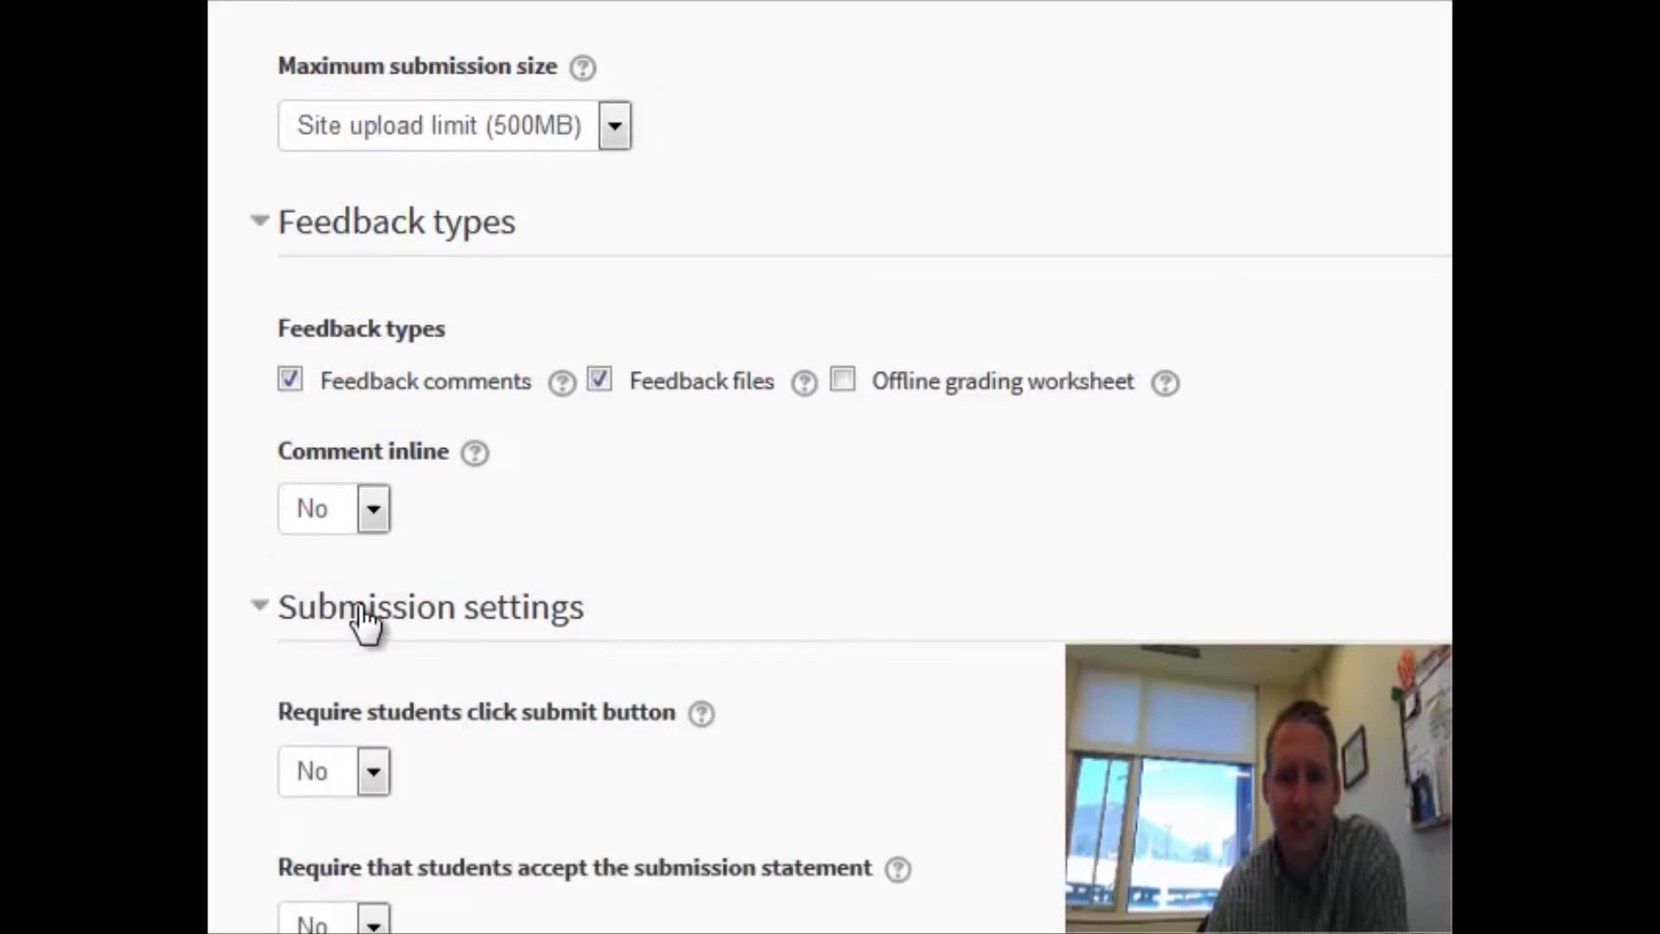
{"action": "scroll", "coordinate": [698, 374], "scroll_direction": "down", "scroll_amount": 2}
{"action": "scroll", "coordinate": [699, 374], "scroll_direction": "down", "scroll_amount": 2}
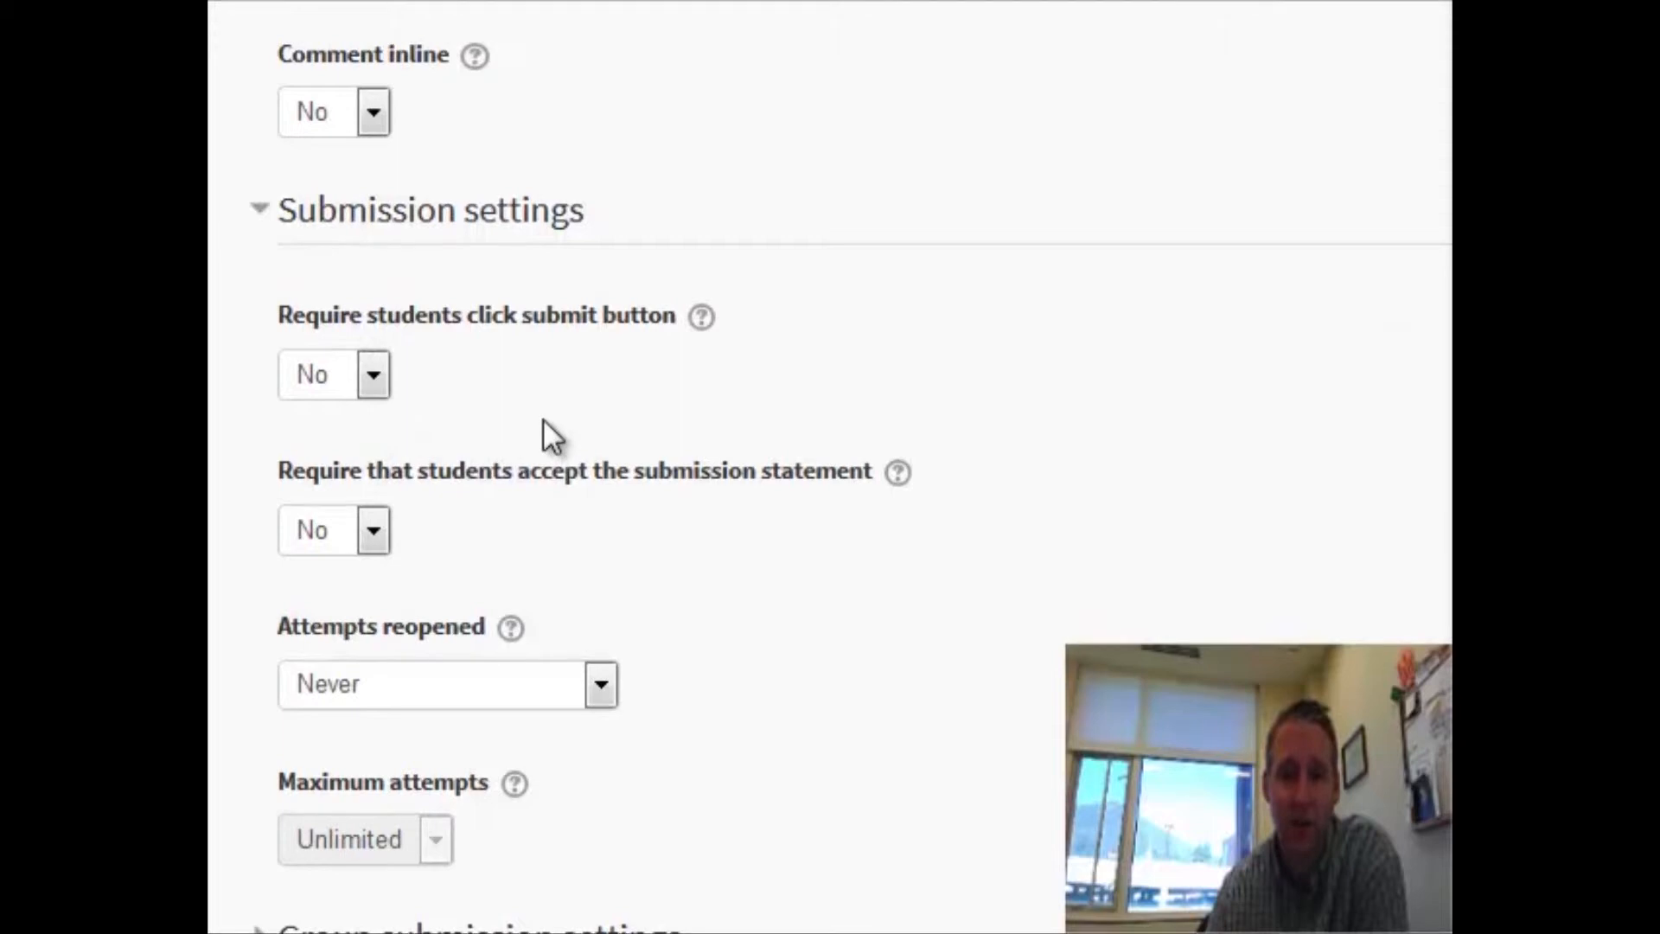
{"action": "scroll", "coordinate": [543, 419], "scroll_direction": "down", "scroll_amount": 2}
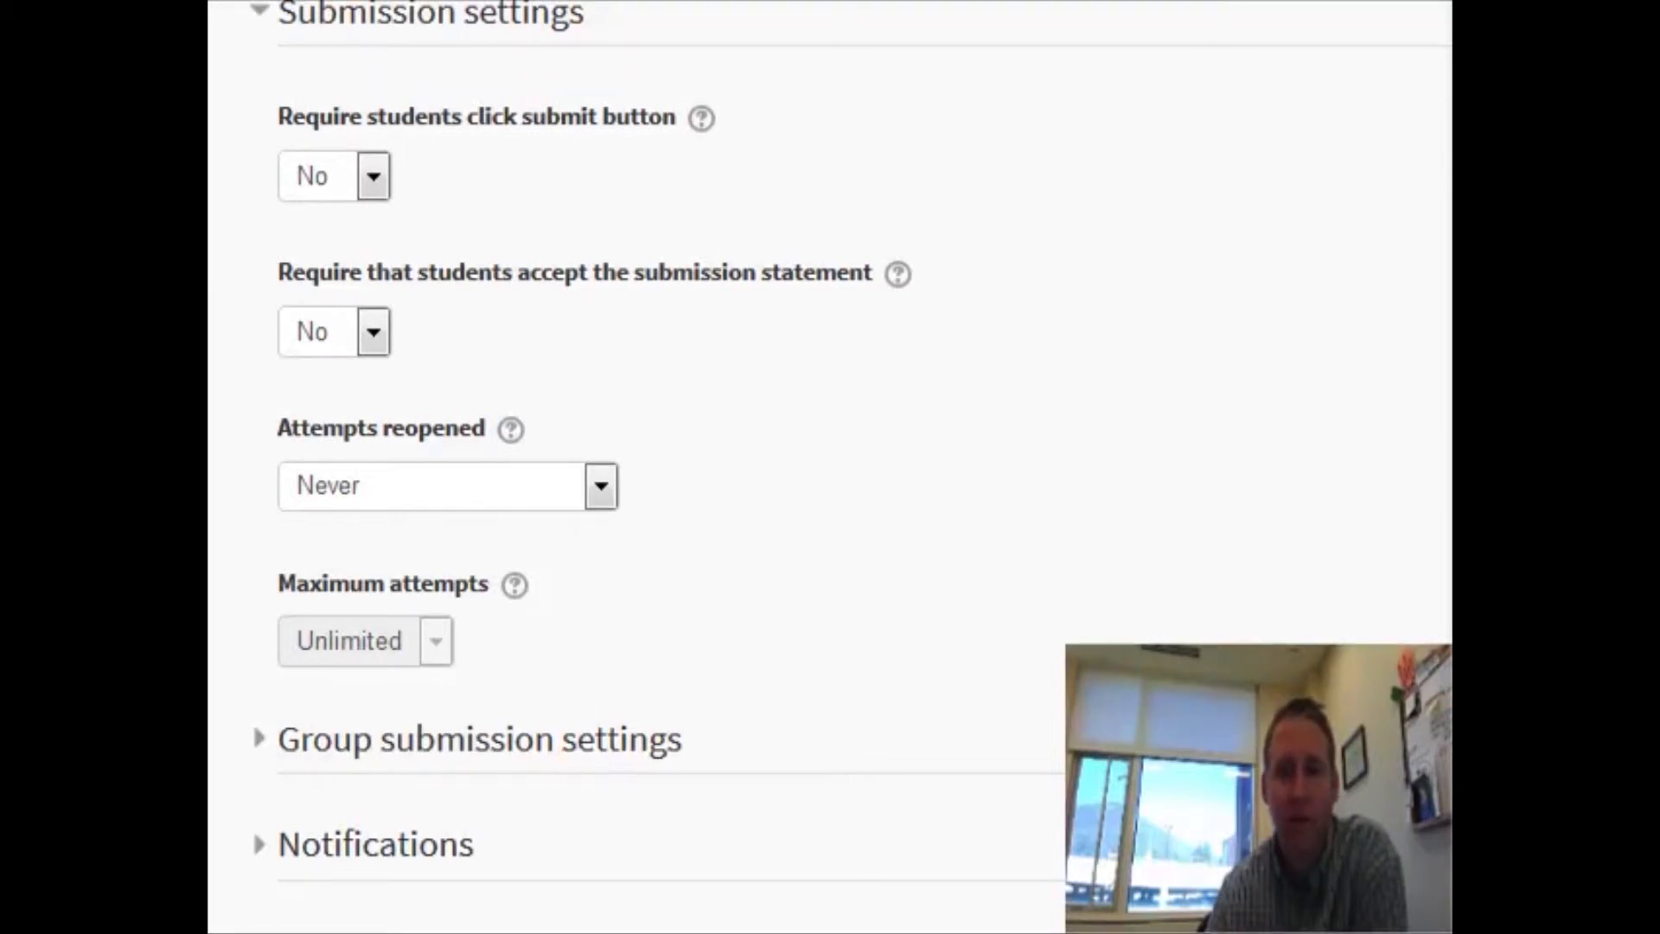
{"action": "left_click", "coordinate": [575, 506]}
{"action": "left_click", "coordinate": [578, 503]}
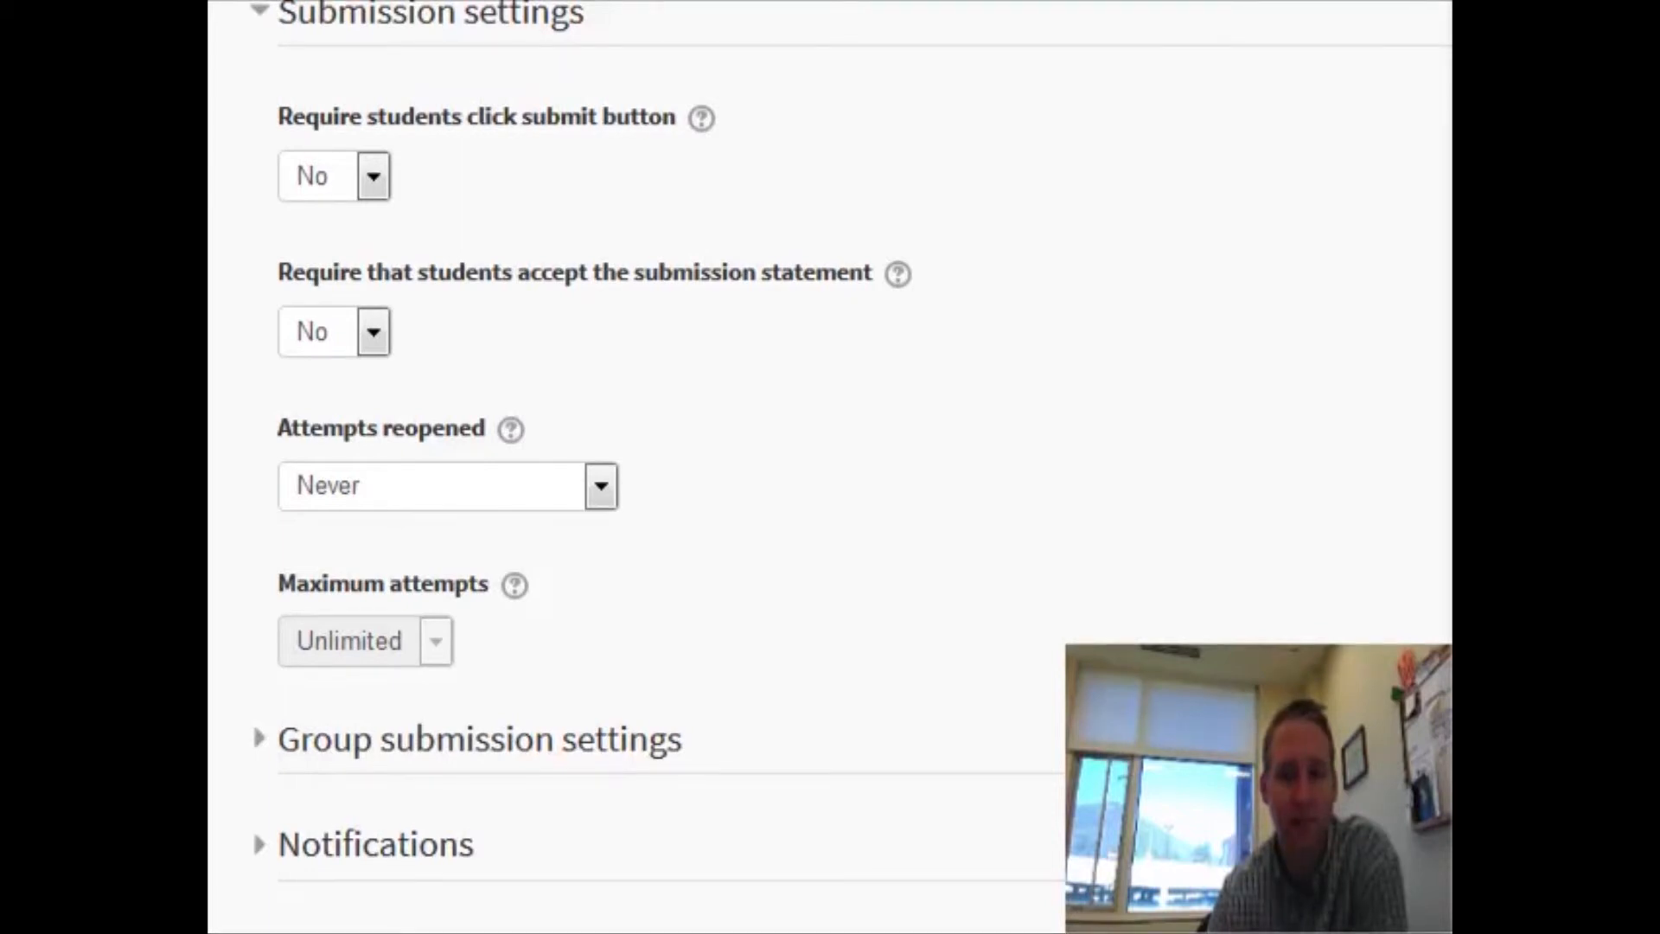
Step: Expand the Group submission settings and Notifications sections and review their options
{"action": "scroll", "coordinate": [381, 664], "scroll_direction": "down", "scroll_amount": 5}
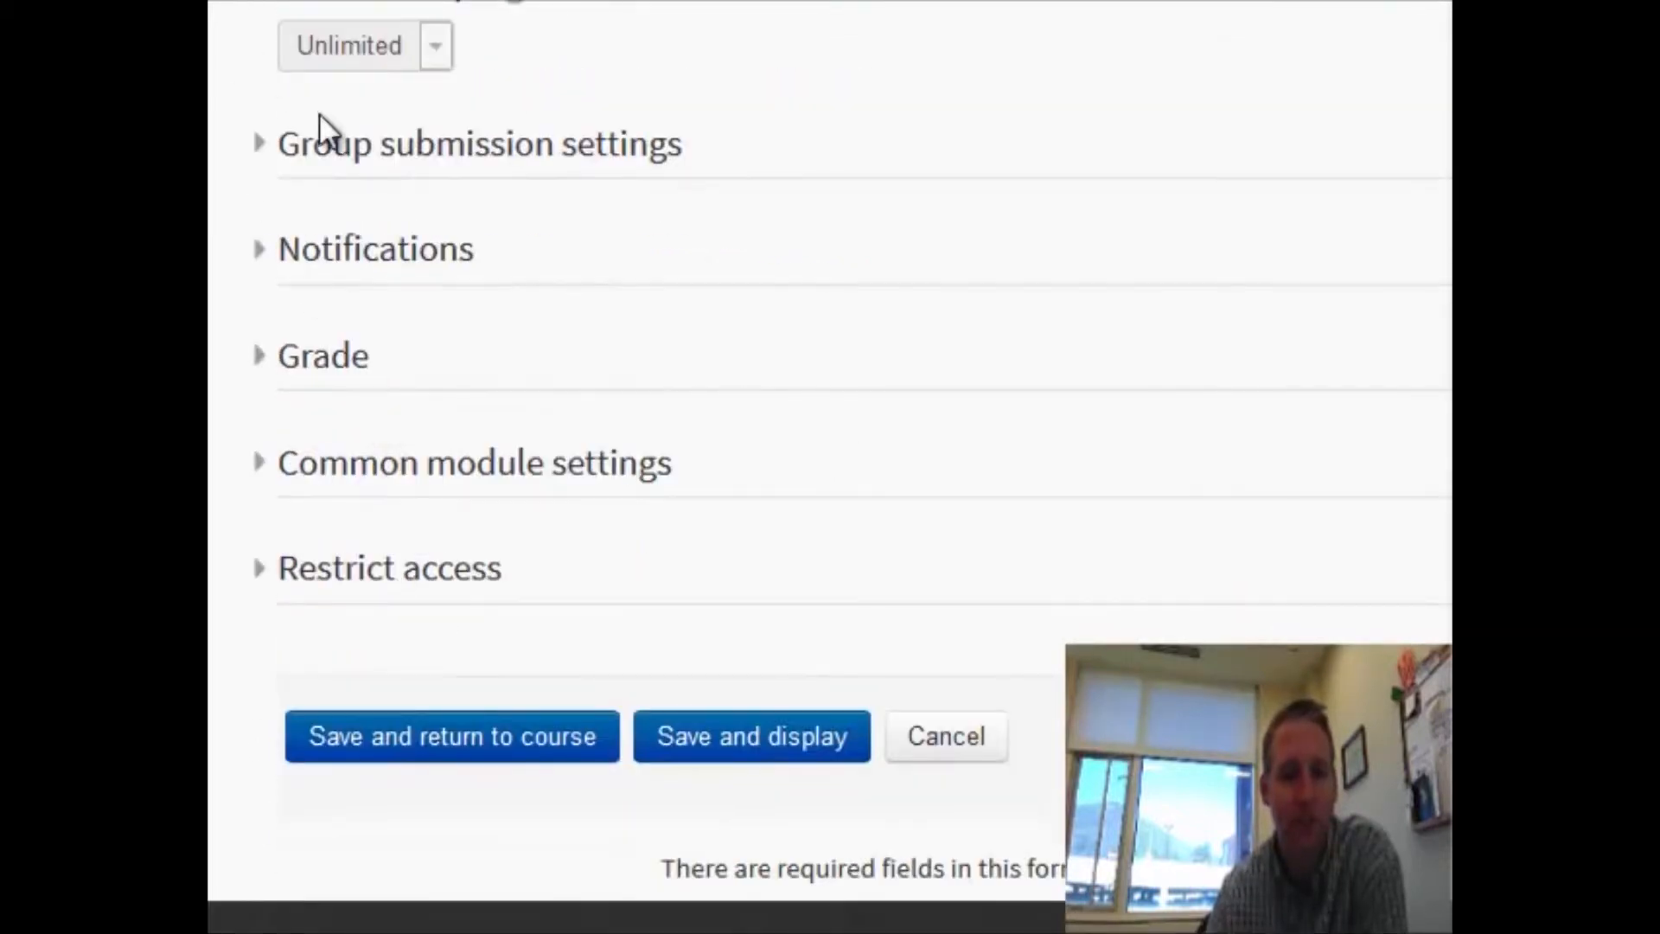
{"action": "left_click", "coordinate": [331, 142]}
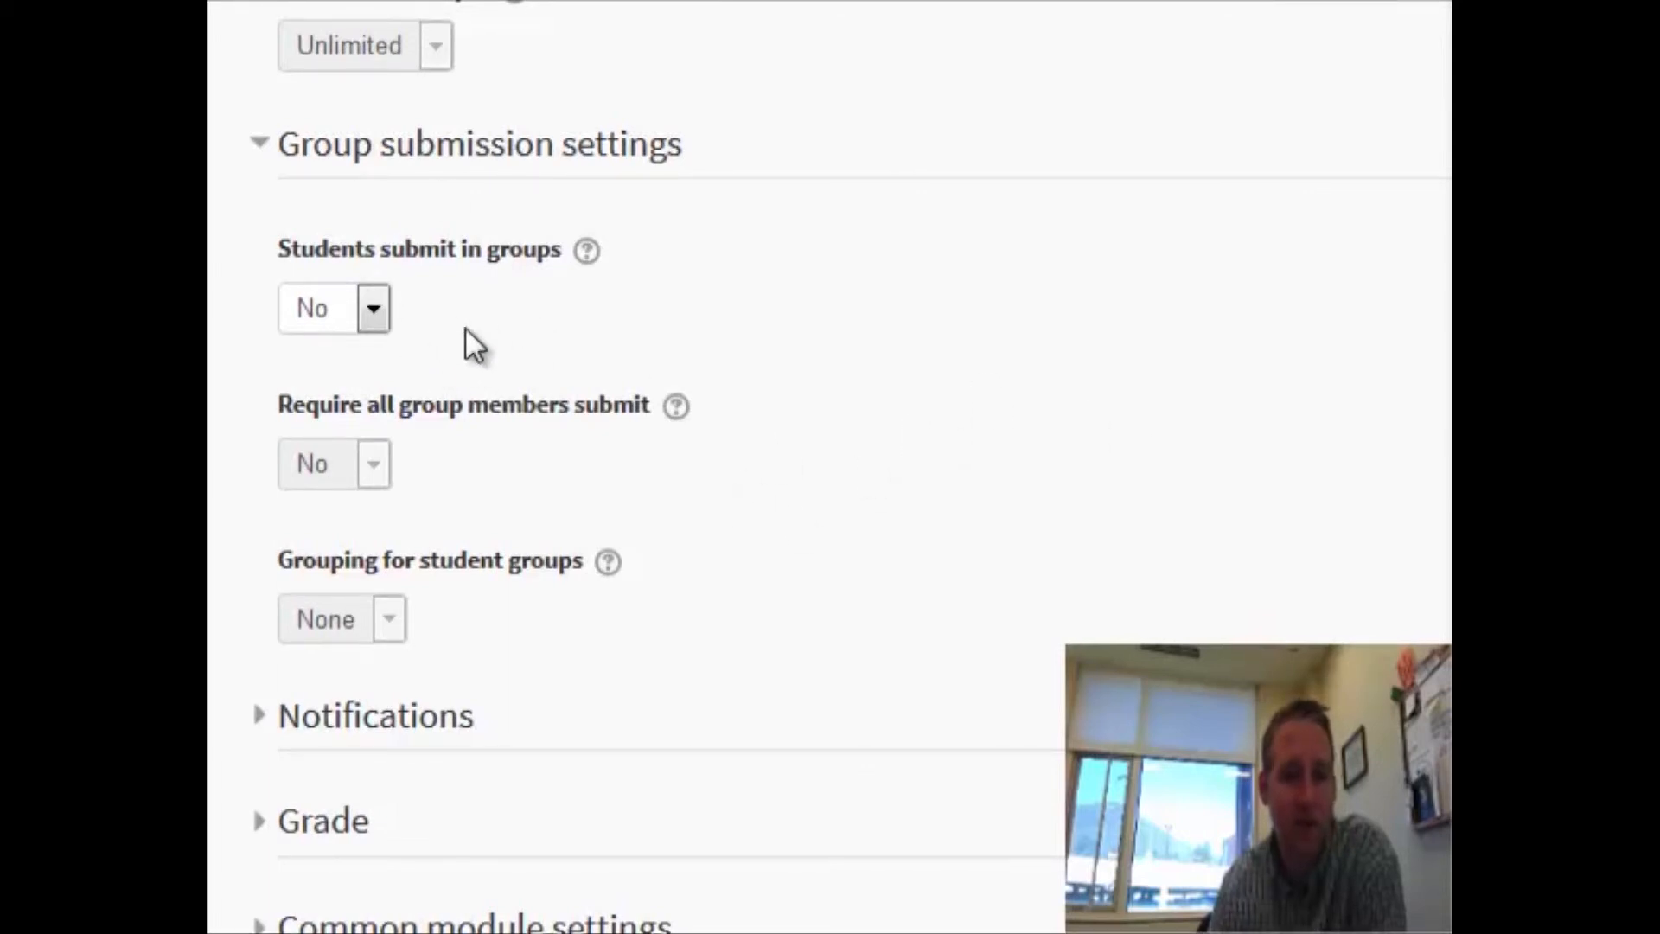
{"action": "left_click", "coordinate": [373, 310]}
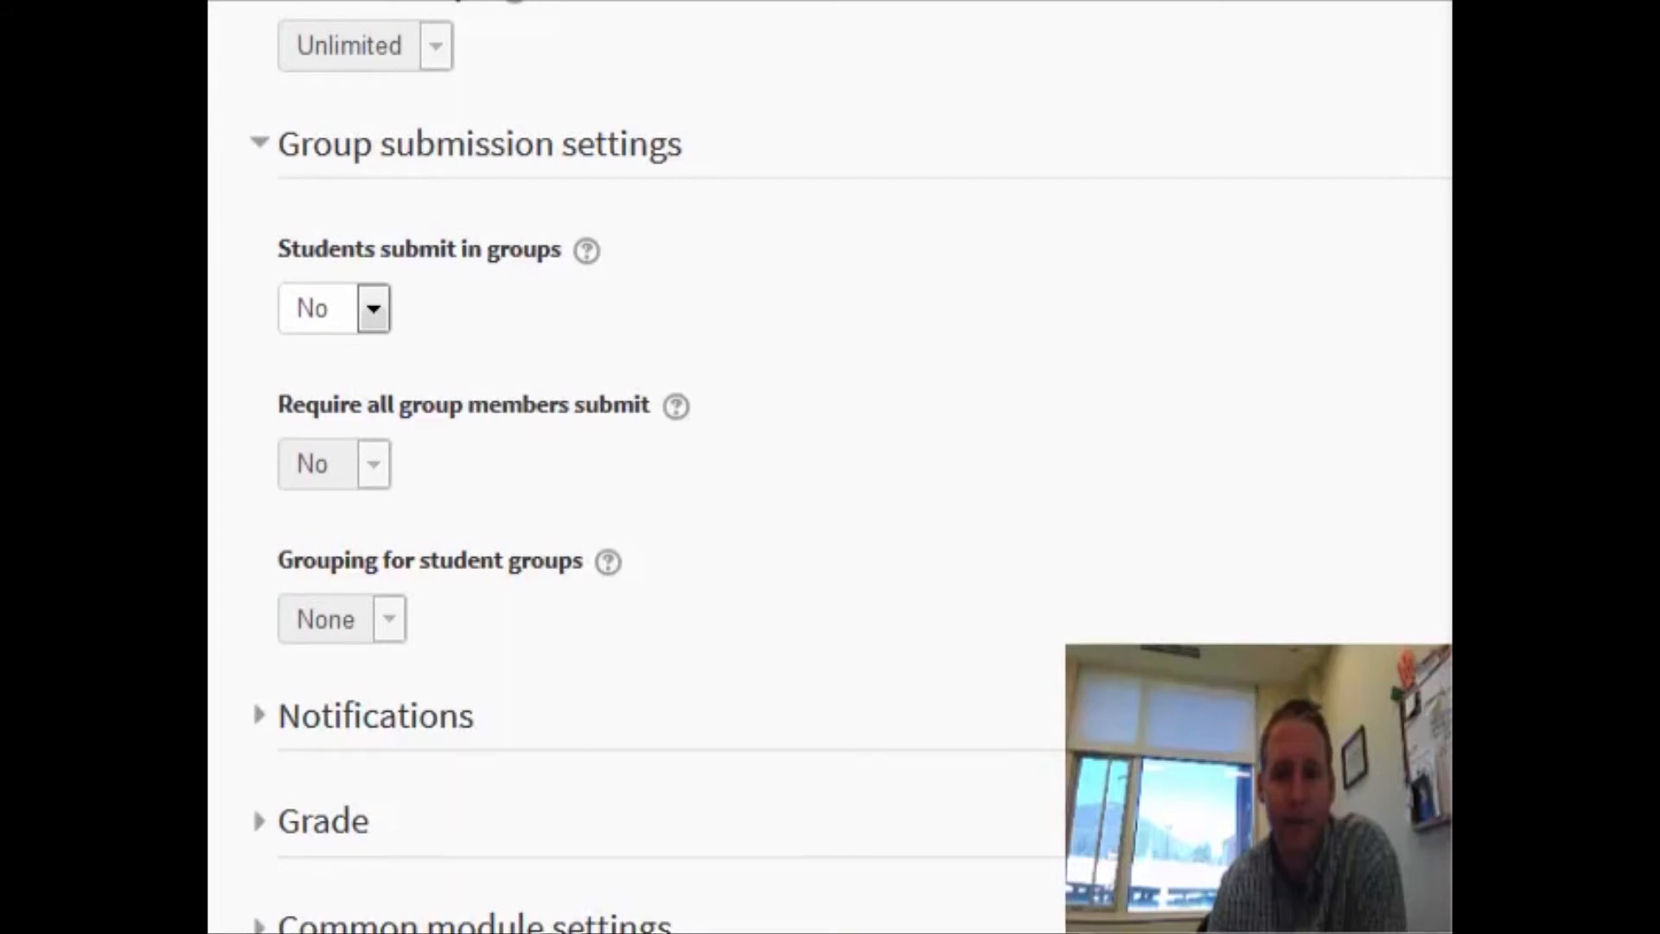
{"action": "left_click", "coordinate": [394, 722]}
{"action": "scroll", "coordinate": [686, 429], "scroll_direction": "down", "scroll_amount": 7}
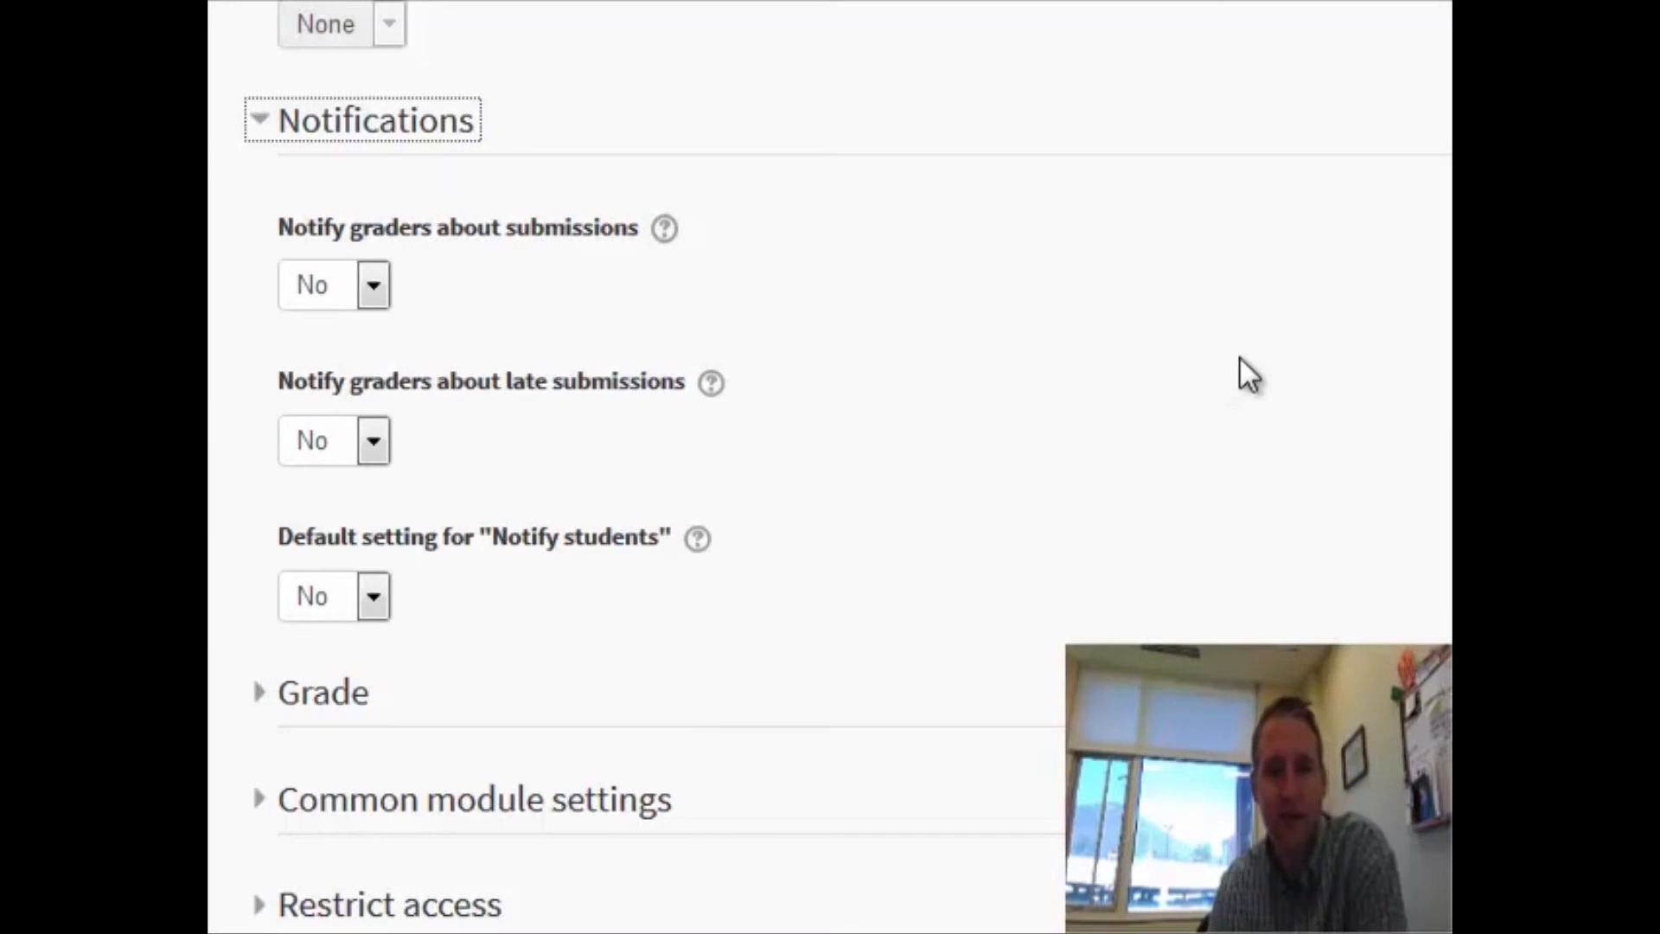
Step: Expand the Grade section and review the available grading methods, keeping Simple direct grading
{"action": "scroll", "coordinate": [1097, 319], "scroll_direction": "down", "scroll_amount": 2}
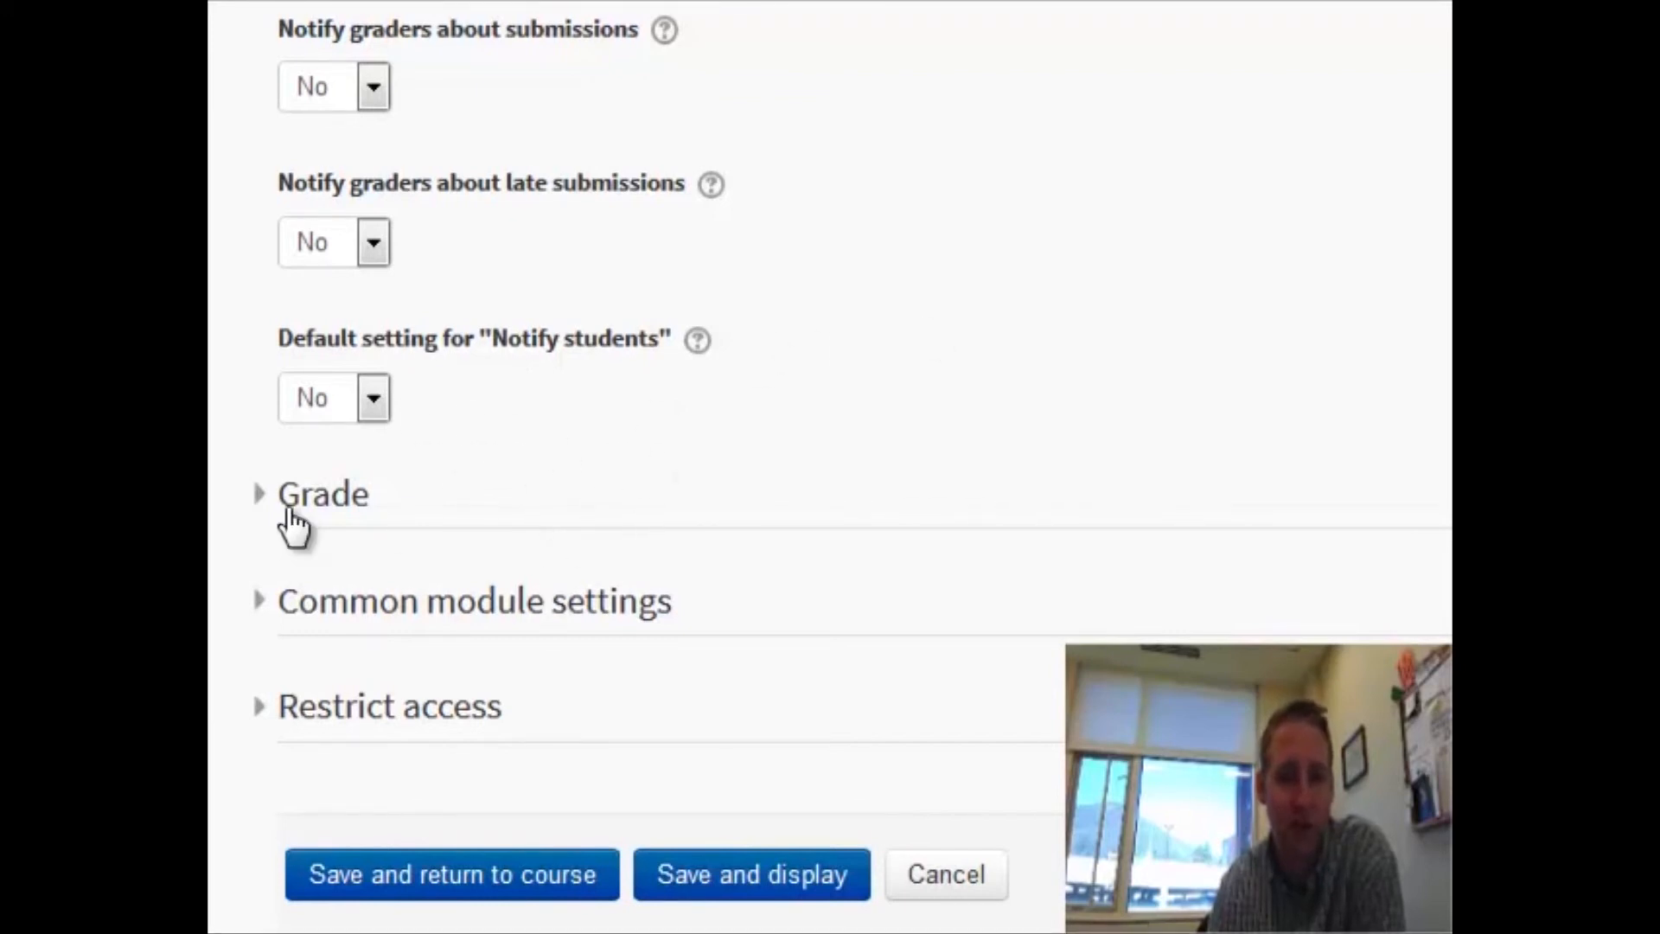
{"action": "left_click", "coordinate": [329, 498]}
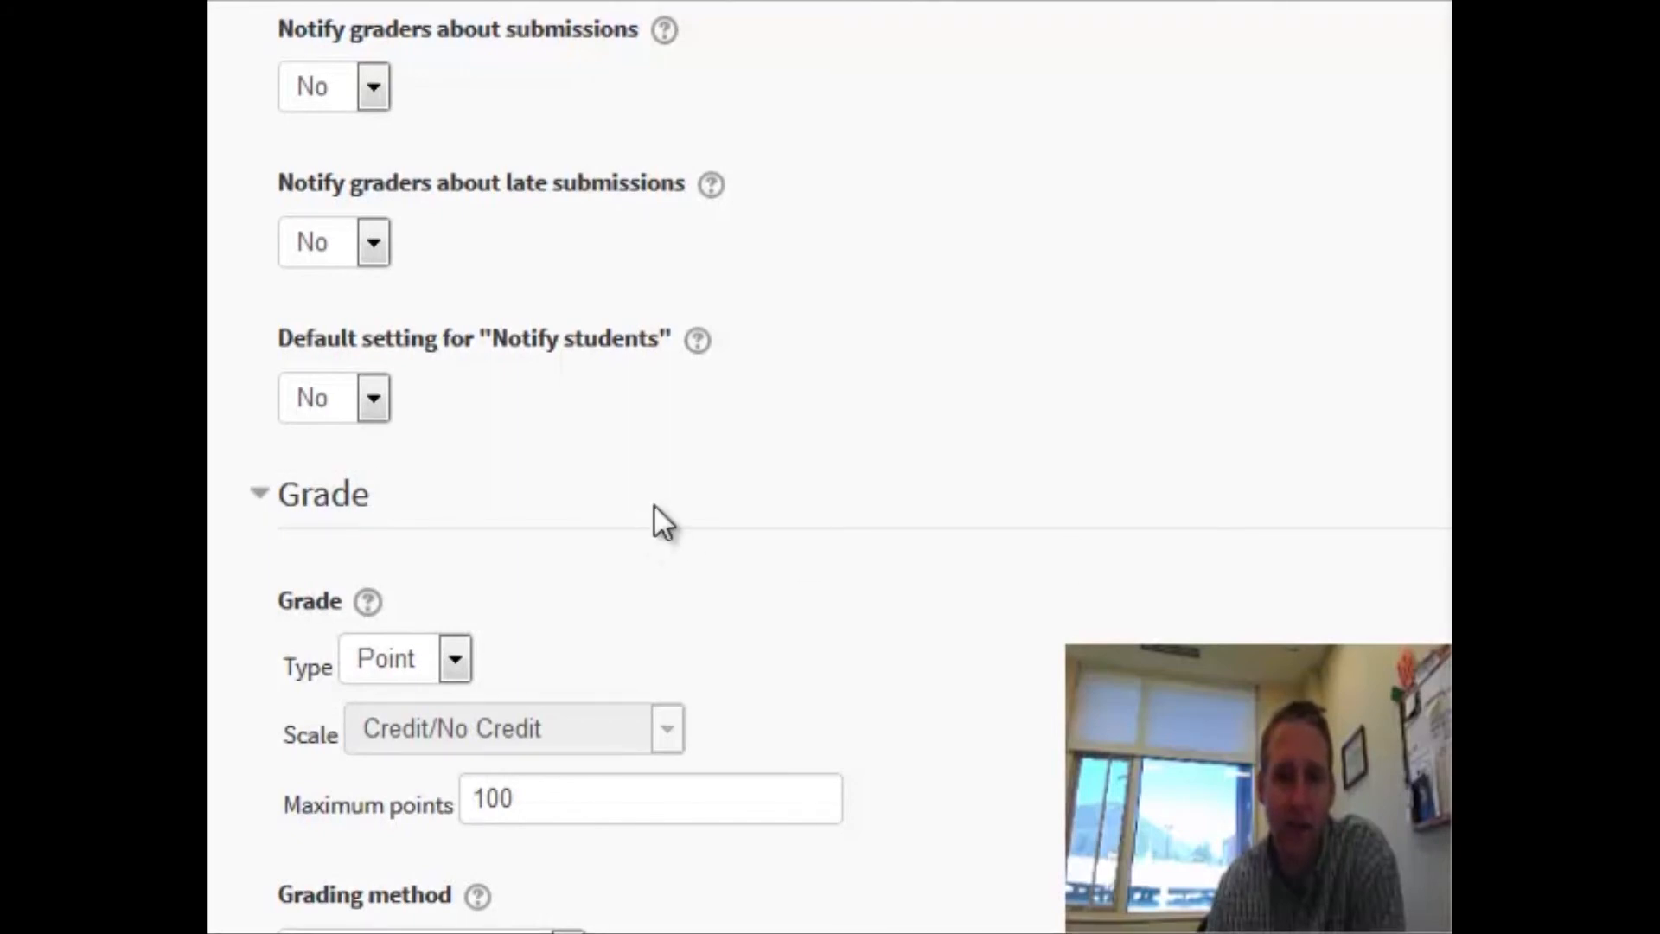
{"action": "scroll", "coordinate": [801, 519], "scroll_direction": "down", "scroll_amount": 9}
{"action": "scroll", "coordinate": [793, 482], "scroll_direction": "up", "scroll_amount": 2}
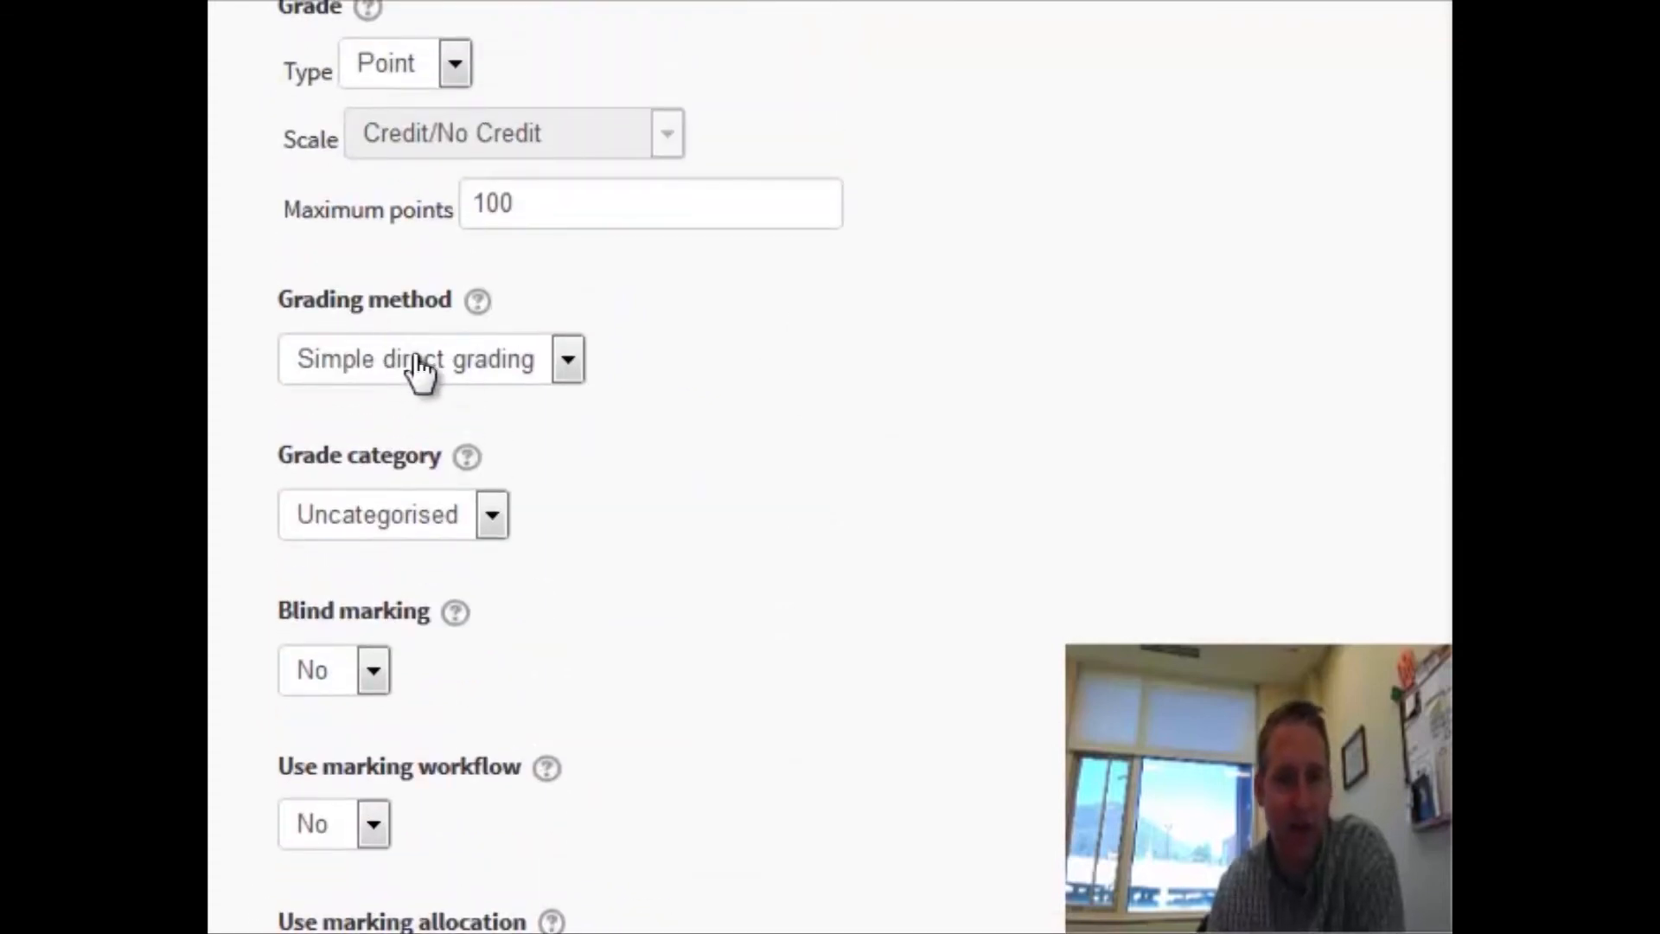
{"action": "left_click", "coordinate": [473, 372]}
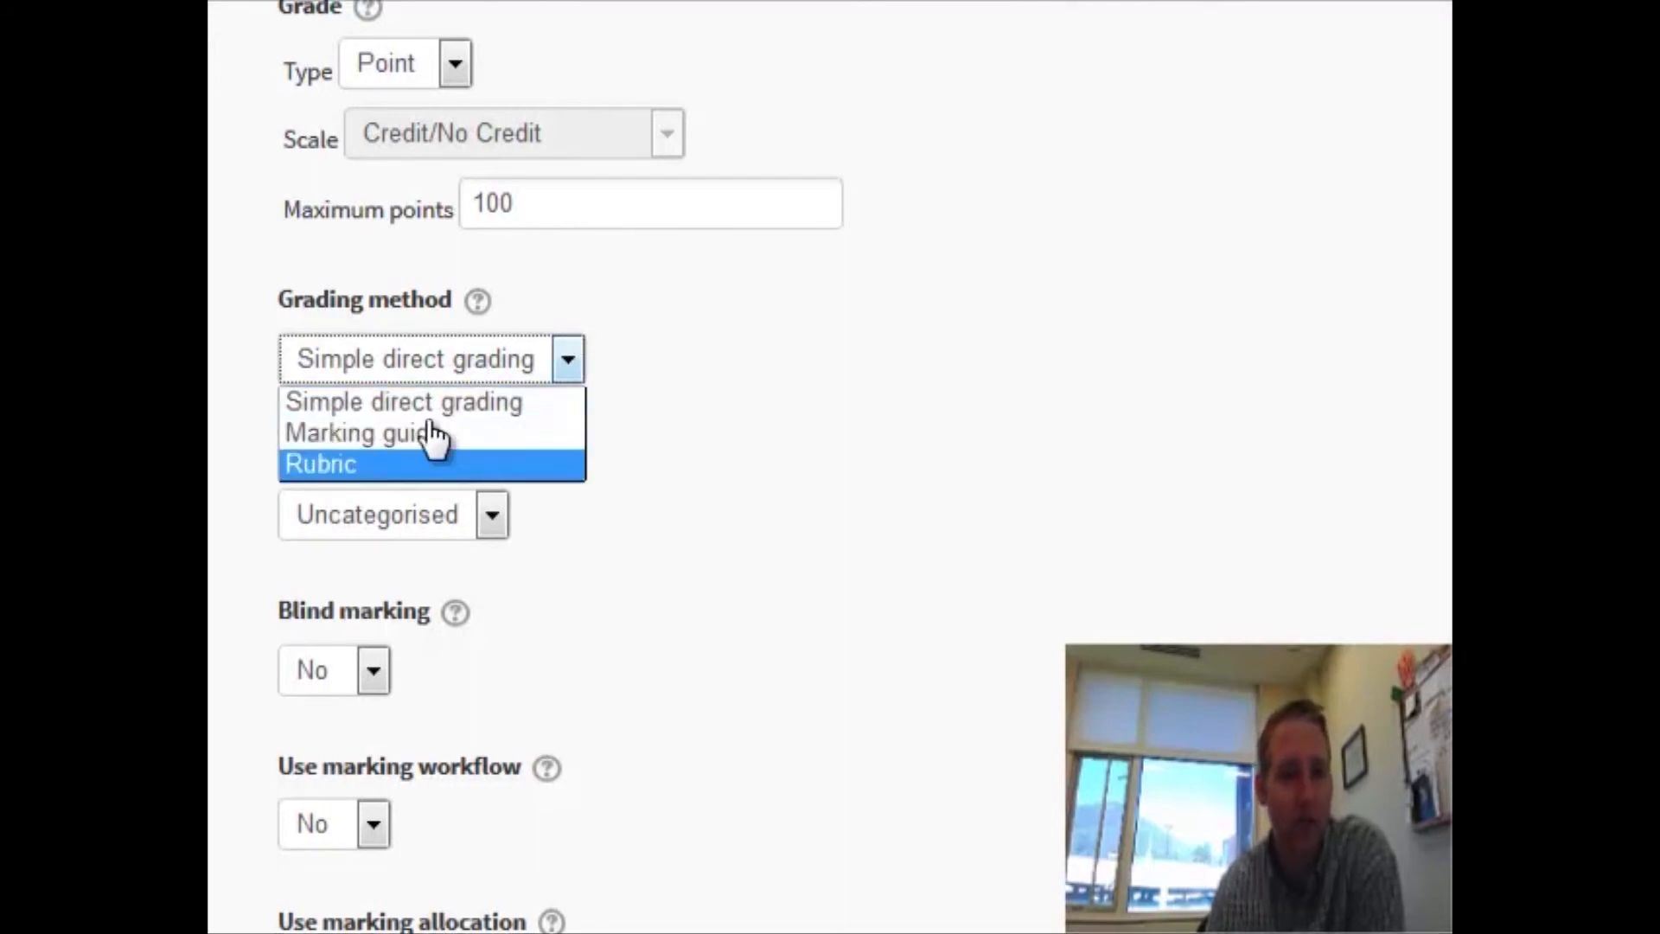
{"action": "left_click", "coordinate": [934, 370]}
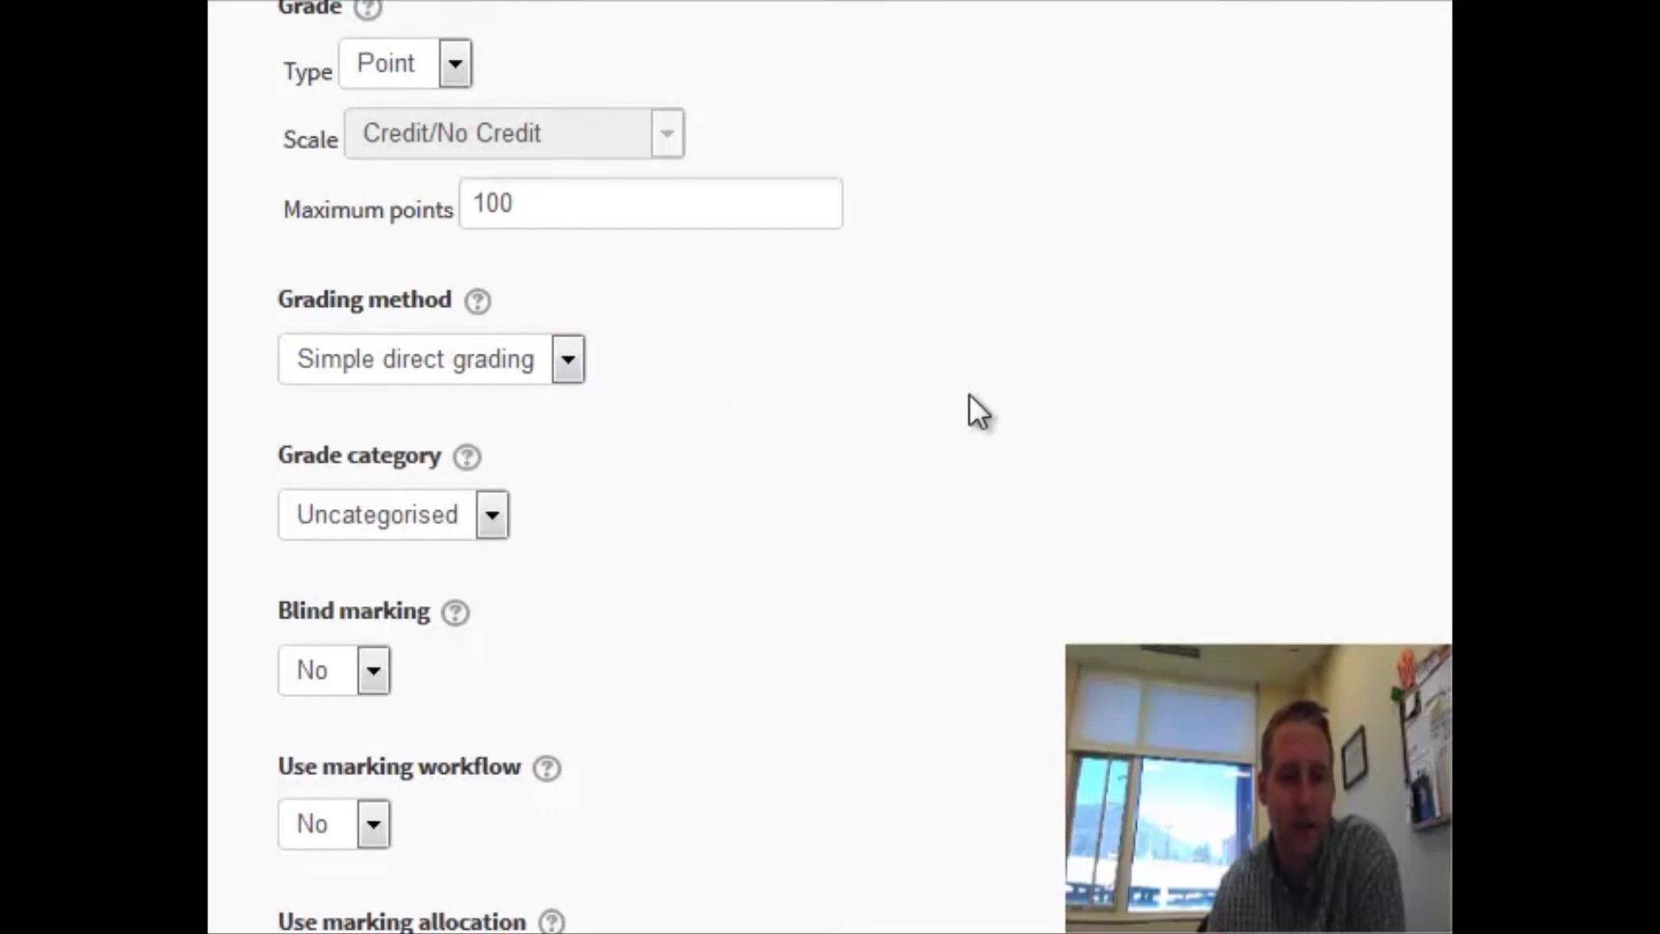
Step: Change the grade type to Scale and review the scales offered for the assignment
{"action": "scroll", "coordinate": [715, 361], "scroll_direction": "up", "scroll_amount": 2}
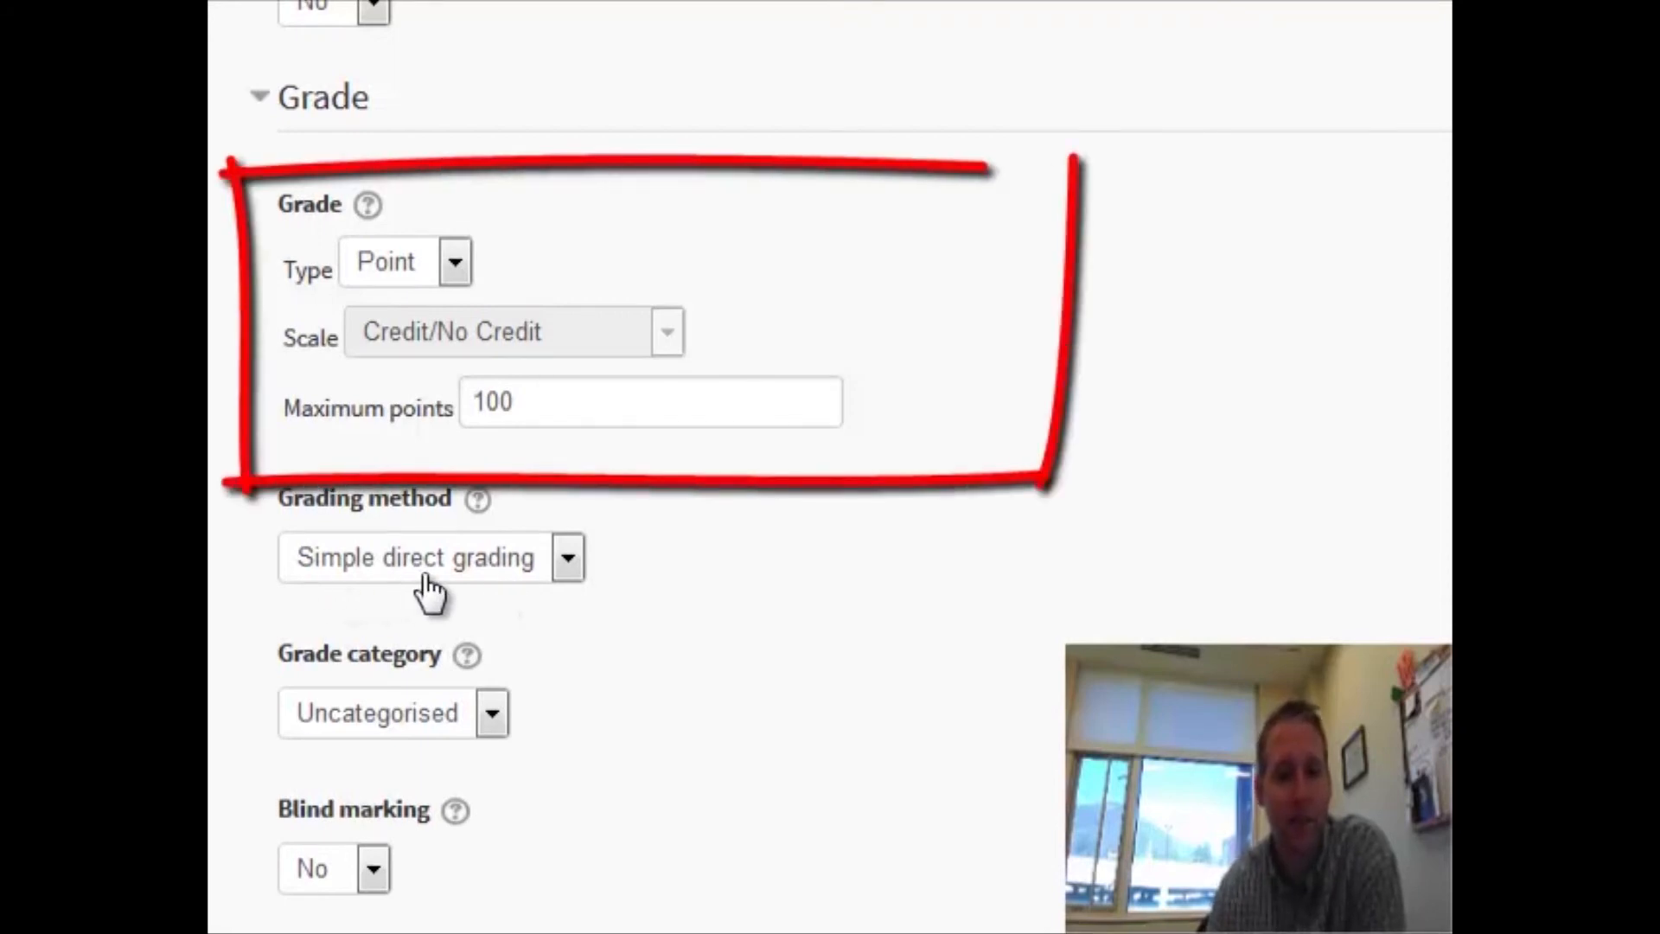
{"action": "left_click", "coordinate": [436, 266]}
{"action": "left_click", "coordinate": [620, 251]}
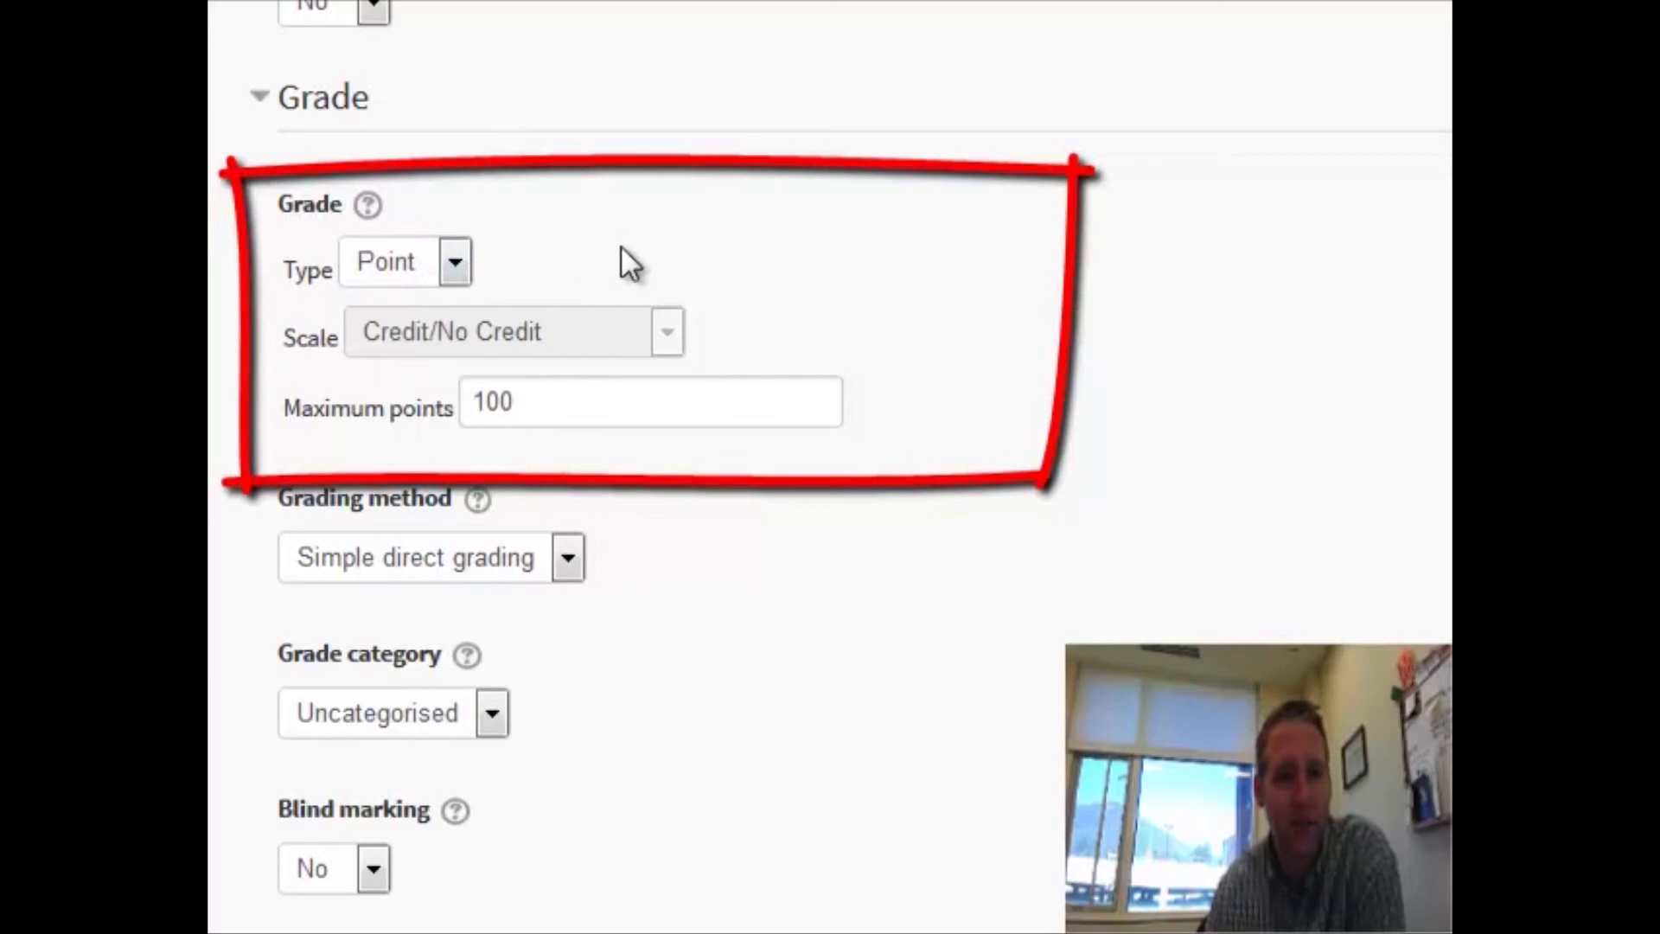
{"action": "left_click", "coordinate": [452, 264]}
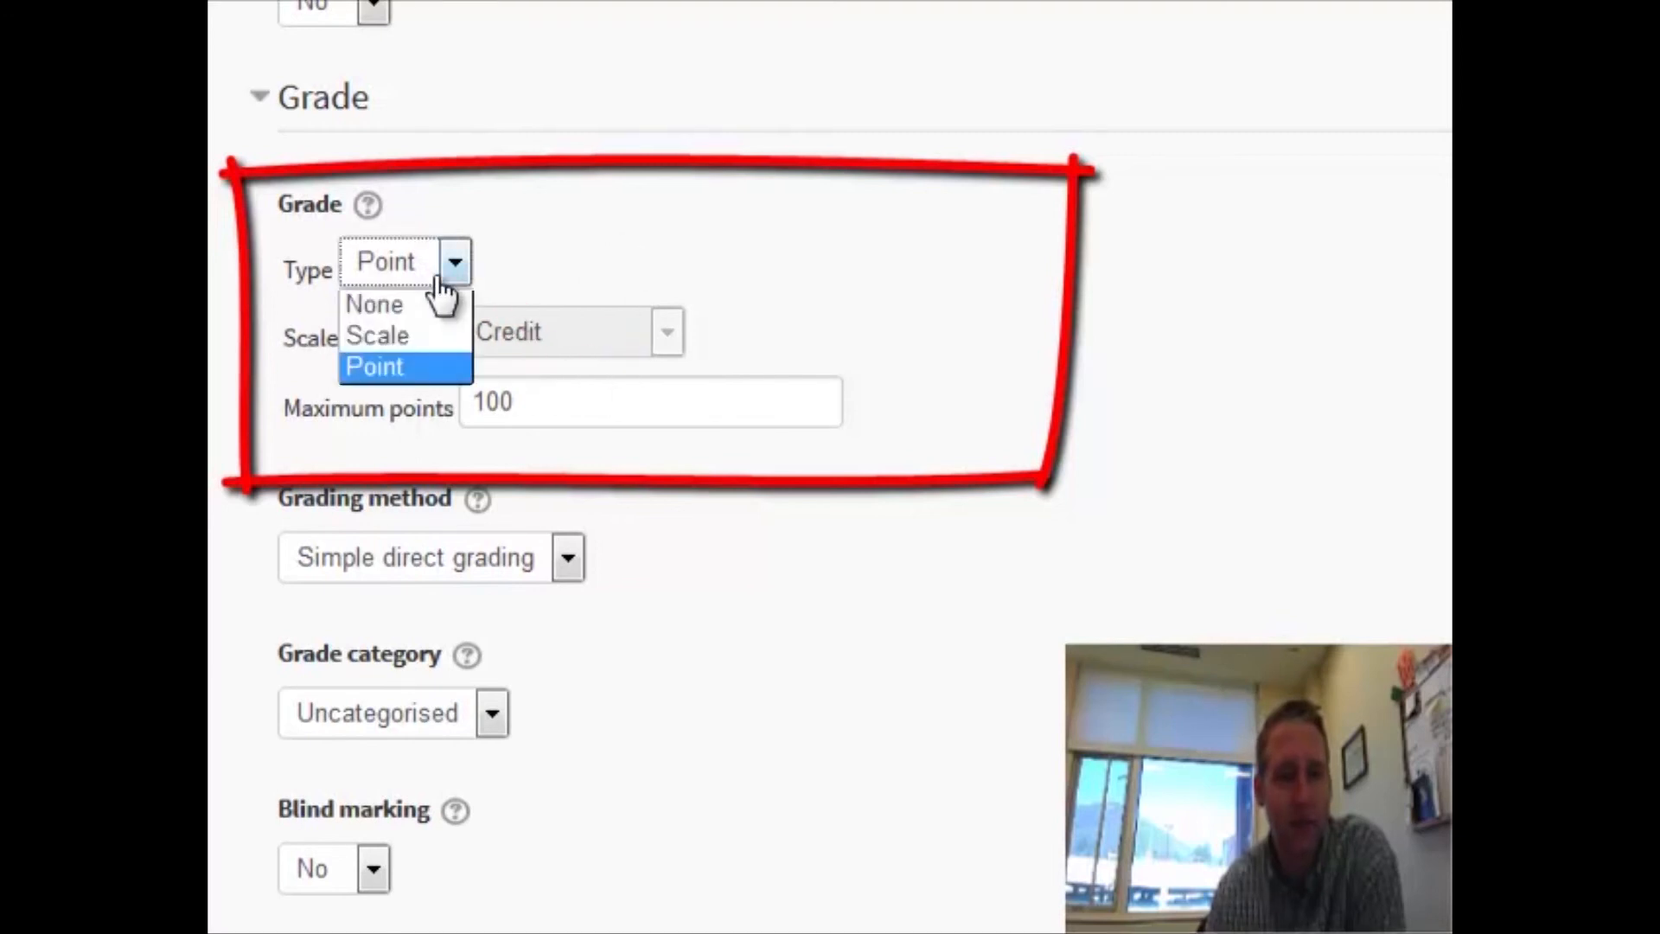
{"action": "left_click", "coordinate": [435, 337]}
{"action": "left_click", "coordinate": [493, 339]}
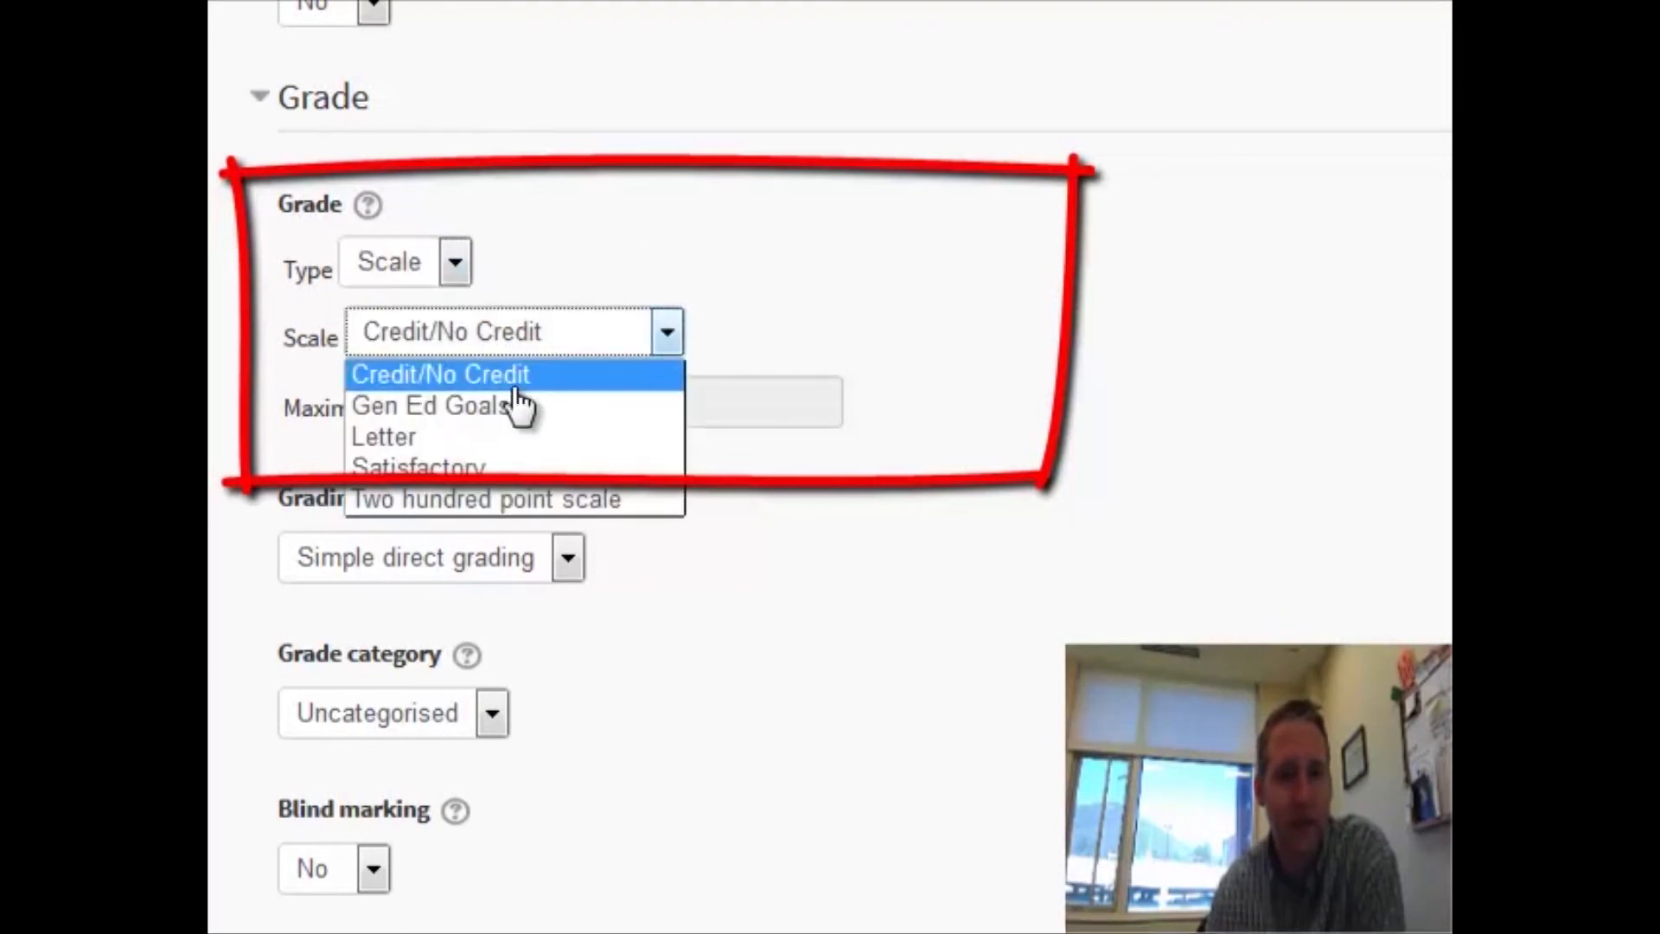
{"action": "left_click", "coordinate": [549, 355]}
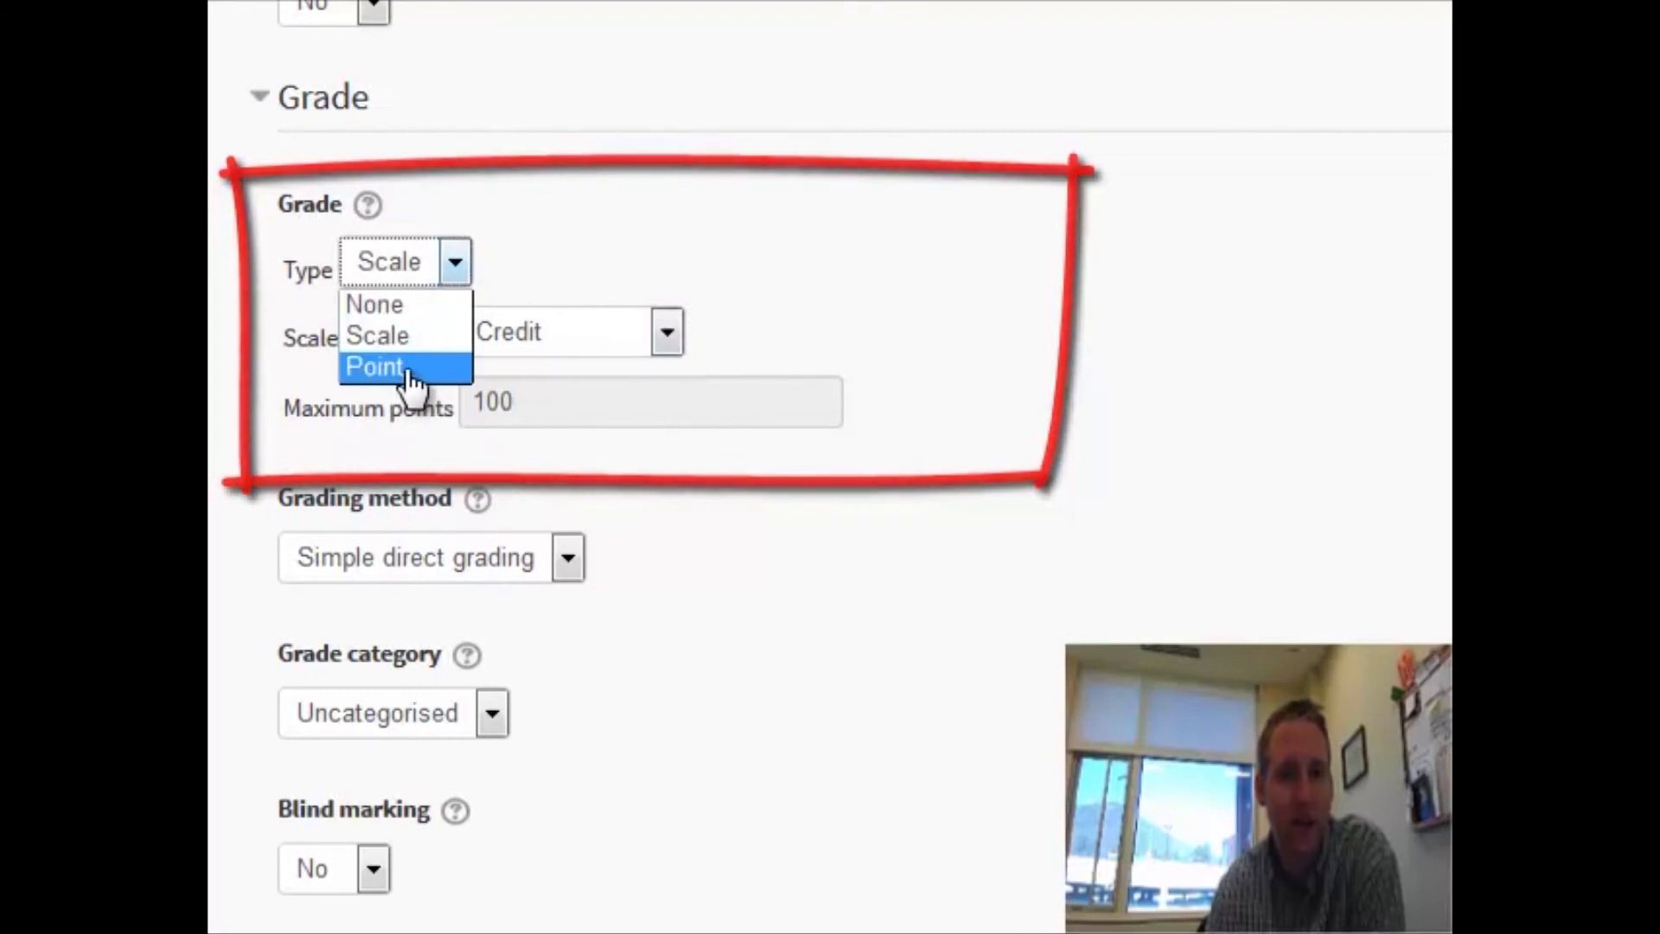
Step: Set the assignment's grade type back to Point and review the available grade categories and the marking options
{"action": "left_click", "coordinate": [410, 367]}
{"action": "scroll", "coordinate": [658, 427], "scroll_direction": "down", "scroll_amount": 4}
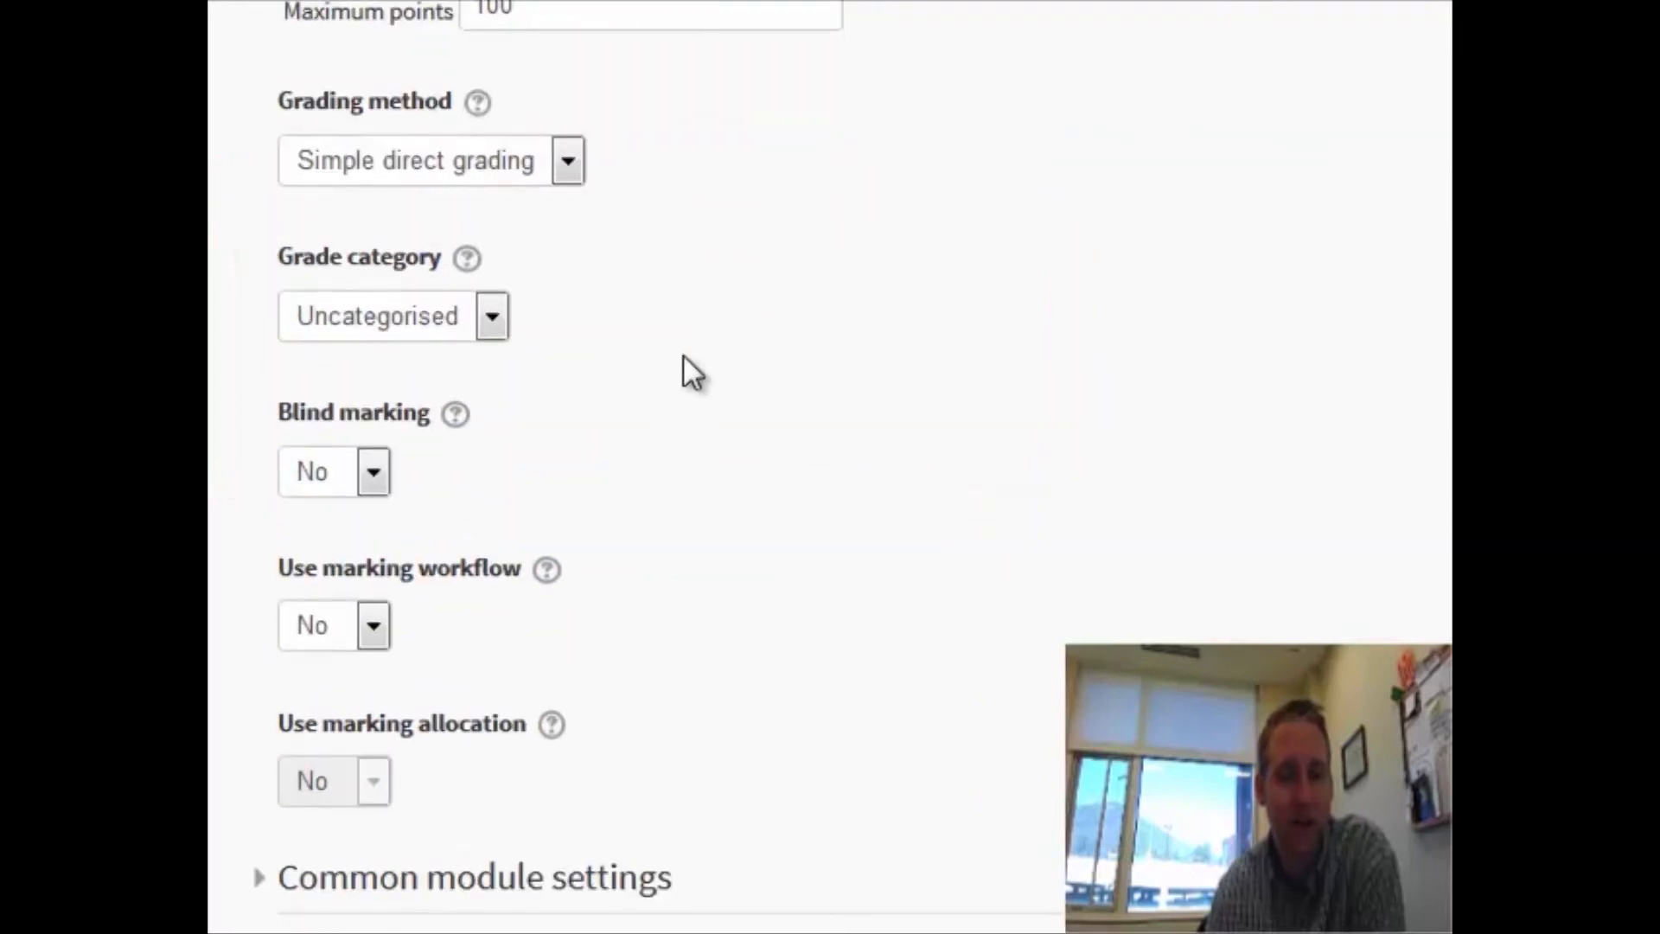
{"action": "left_click", "coordinate": [489, 319]}
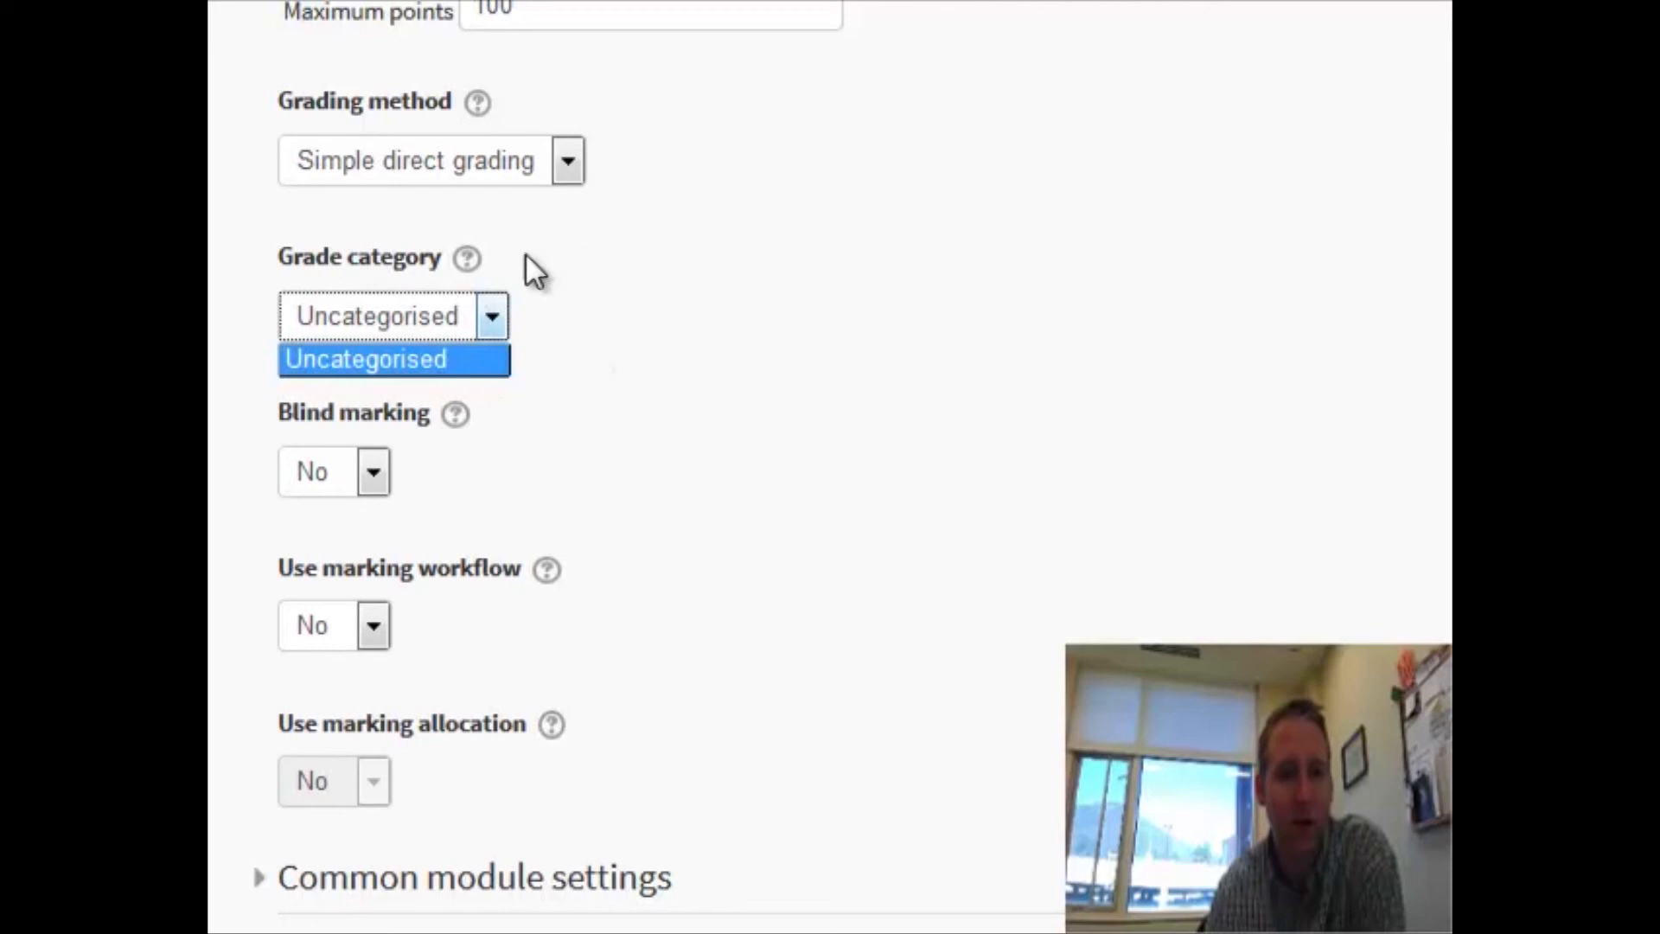
{"action": "left_click", "coordinate": [790, 471]}
{"action": "scroll", "coordinate": [992, 472], "scroll_direction": "down", "scroll_amount": 4}
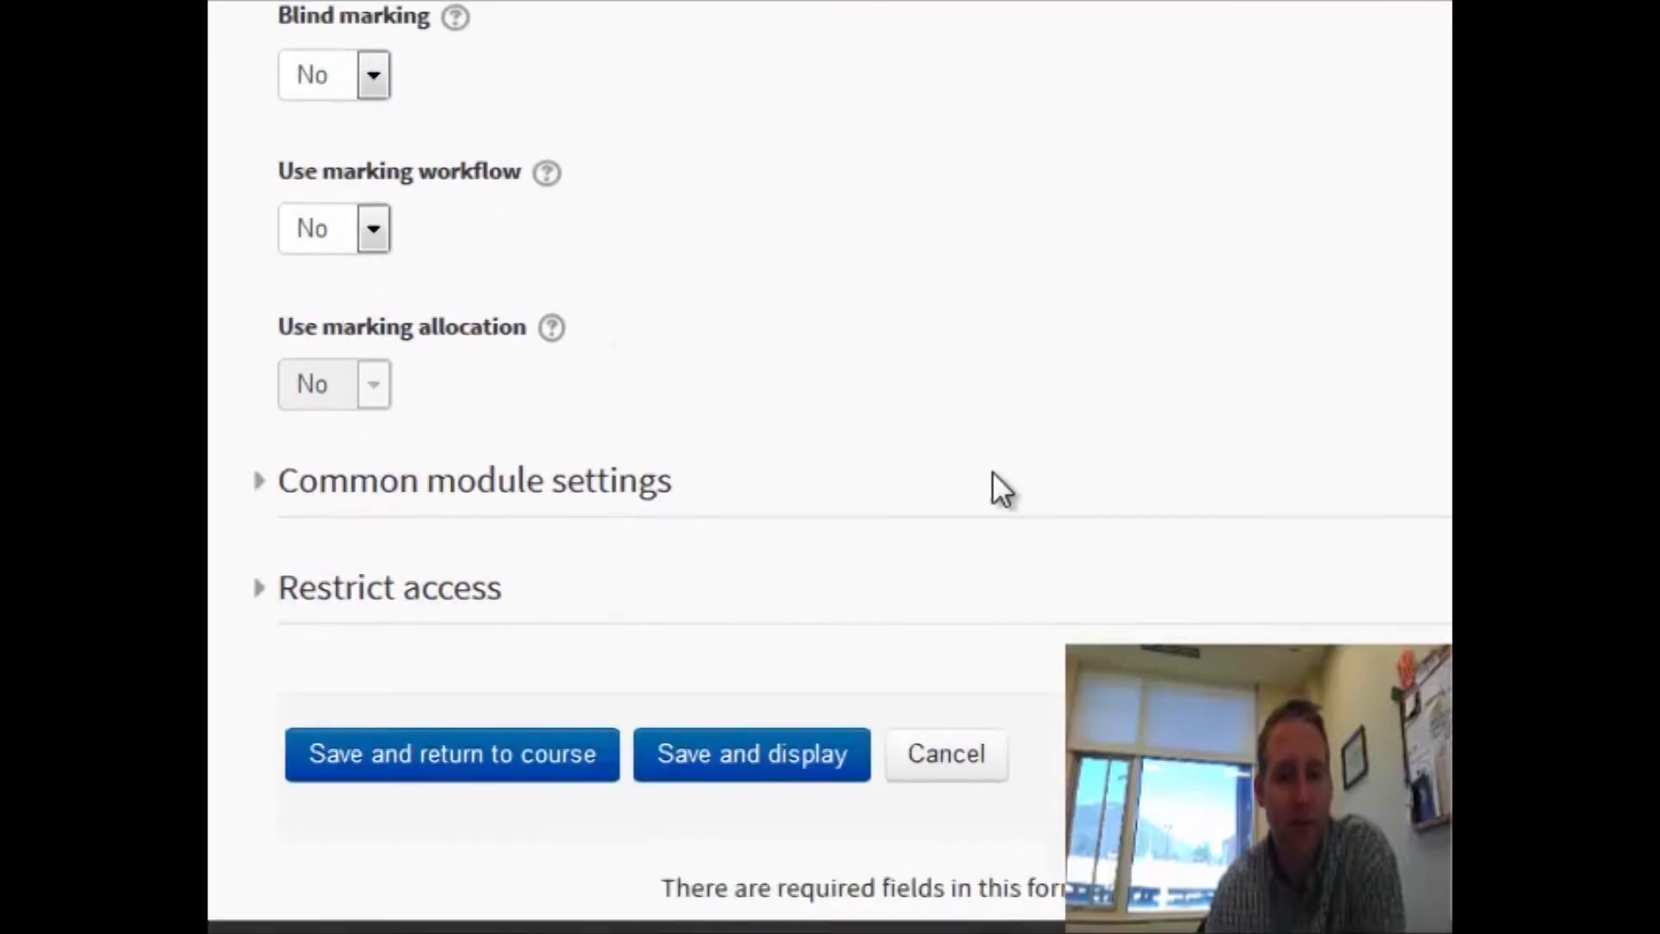
Step: Look back over the assignment's expanded settings, from Submission types through Submission settings and Notifications to the Grade section
{"action": "scroll", "coordinate": [992, 470], "scroll_direction": "up", "scroll_amount": 8}
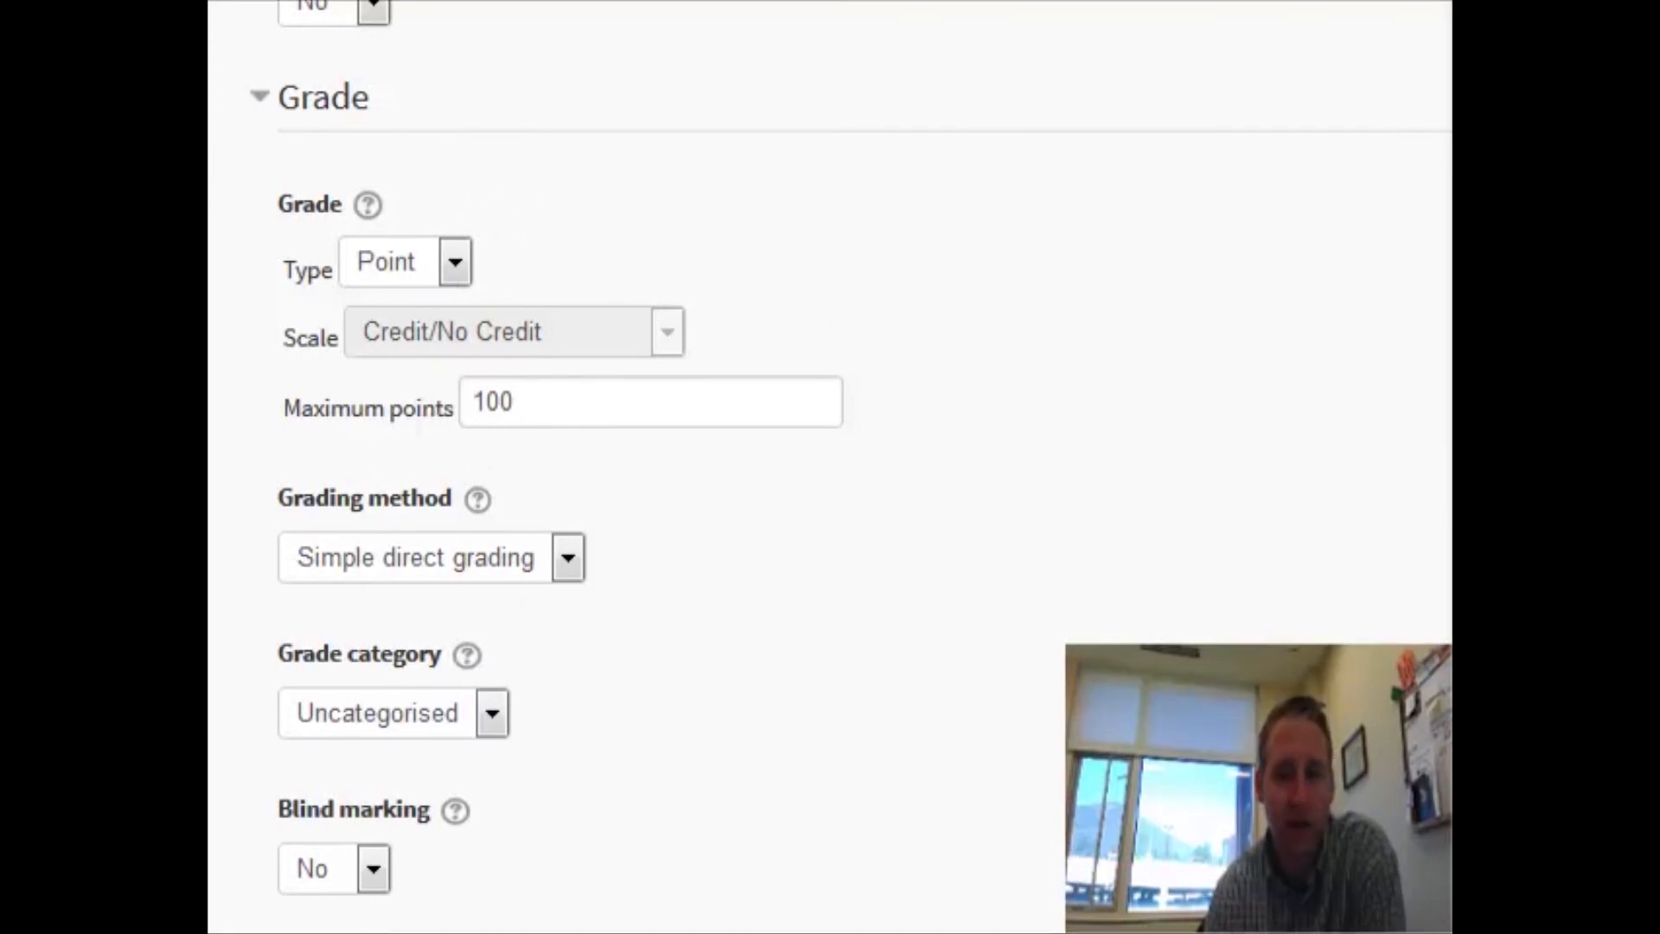
{"action": "scroll", "coordinate": [841, 536], "scroll_direction": "down", "scroll_amount": 10}
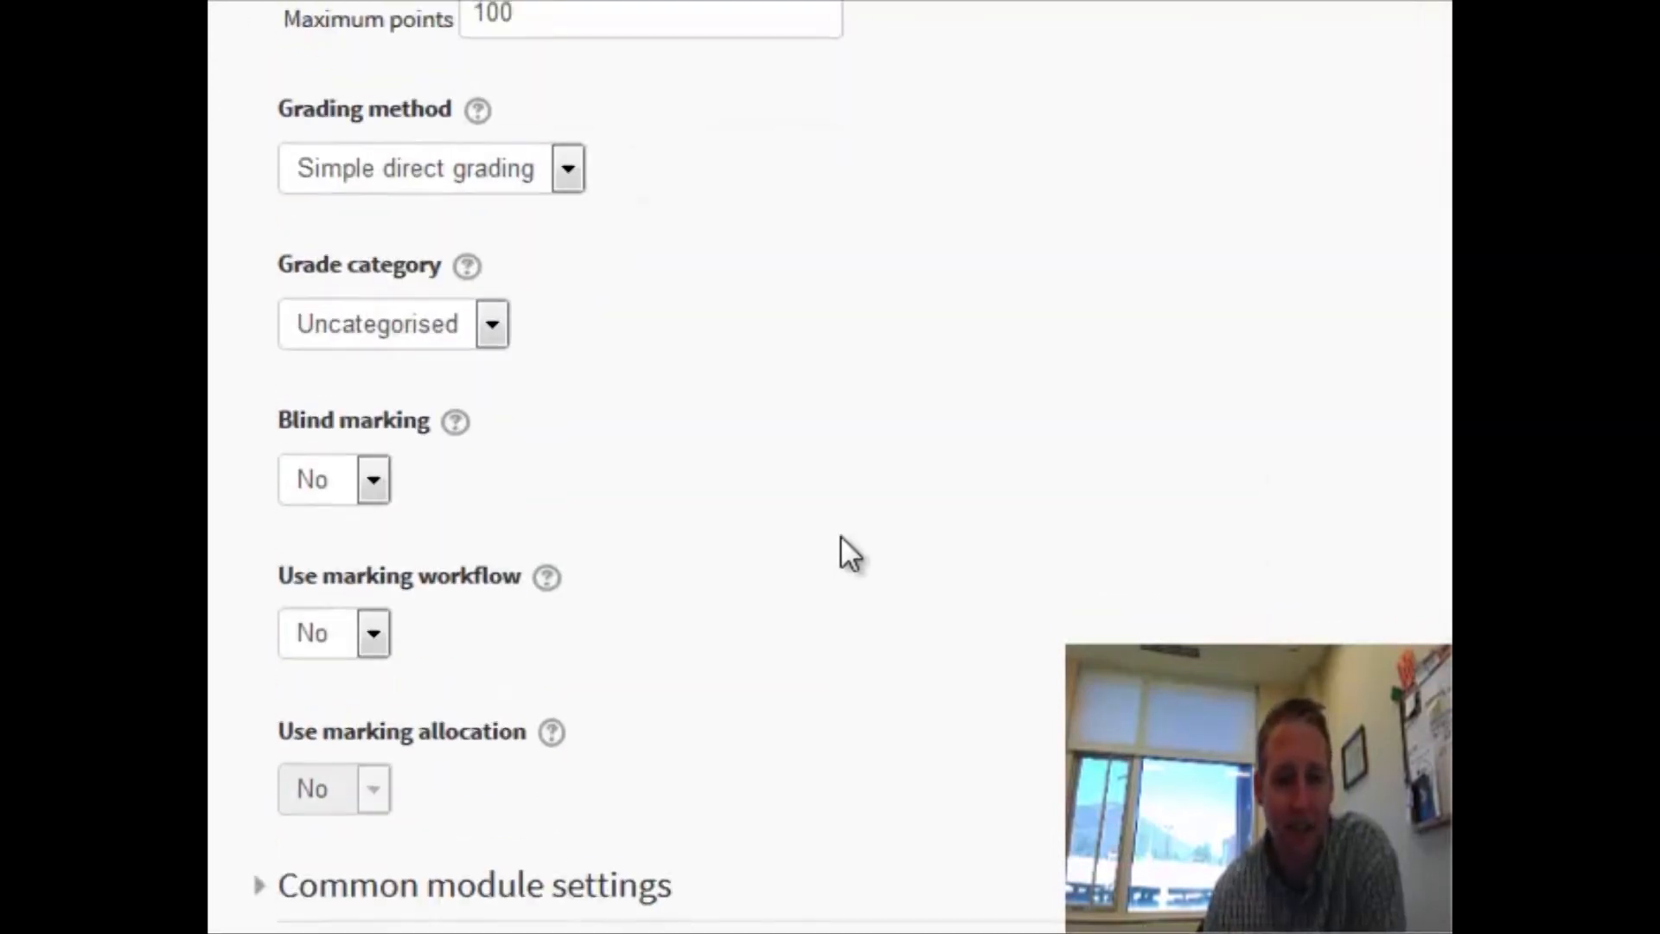
{"action": "scroll", "coordinate": [840, 536], "scroll_direction": "up", "scroll_amount": 15}
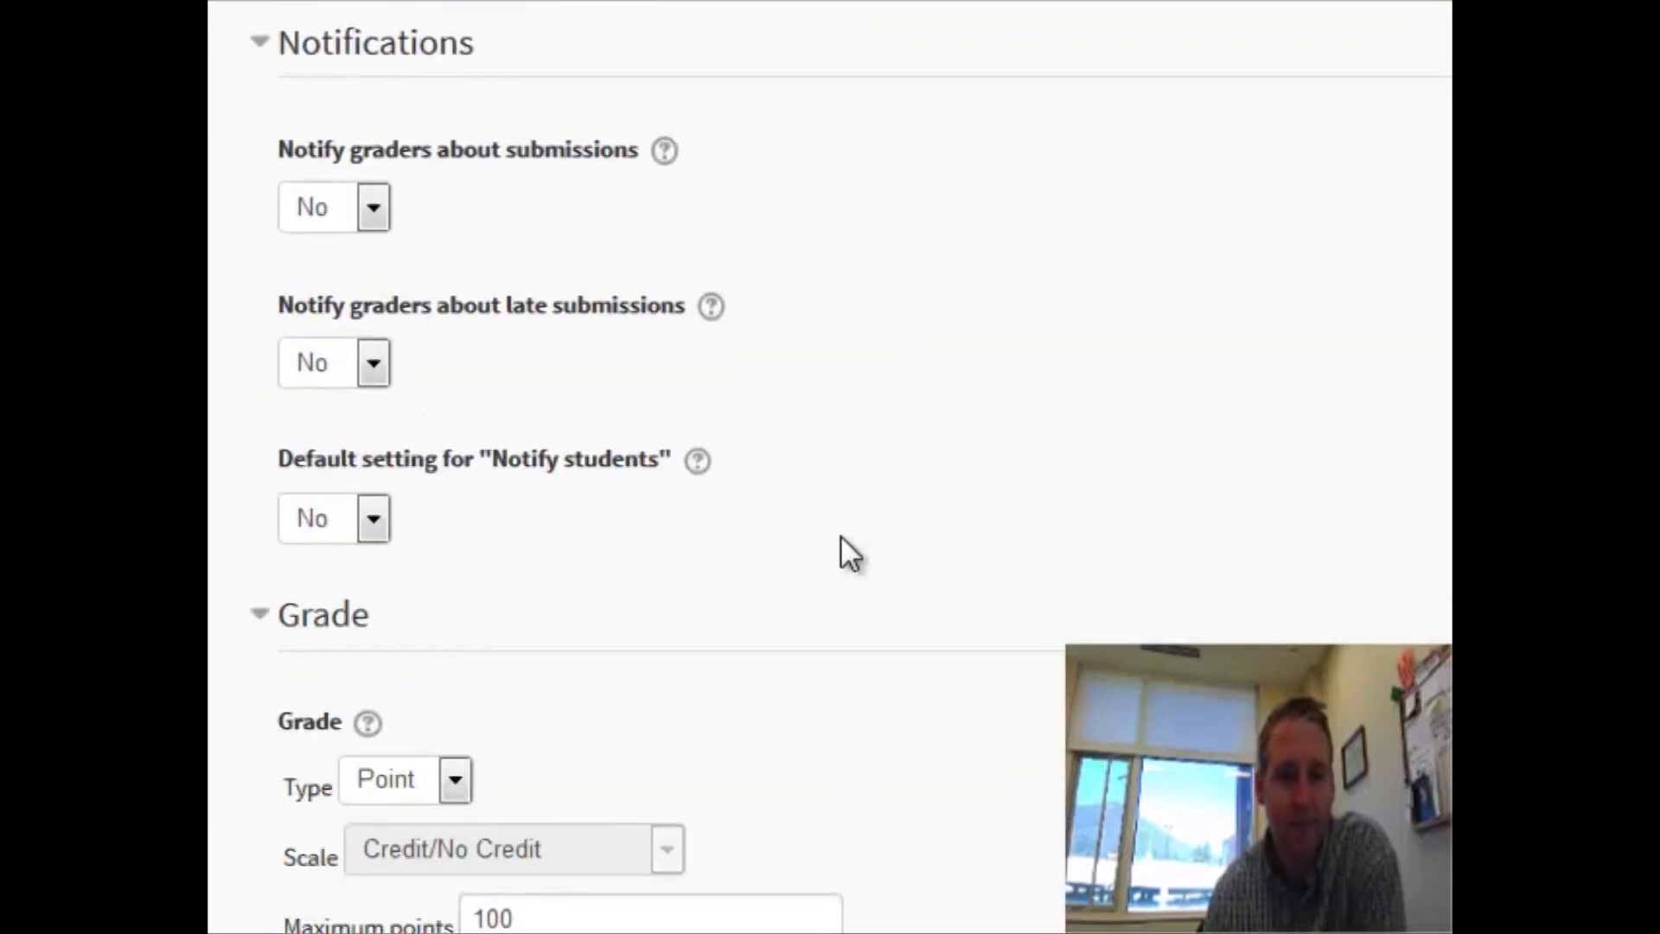
{"action": "scroll", "coordinate": [840, 553], "scroll_direction": "up", "scroll_amount": 10}
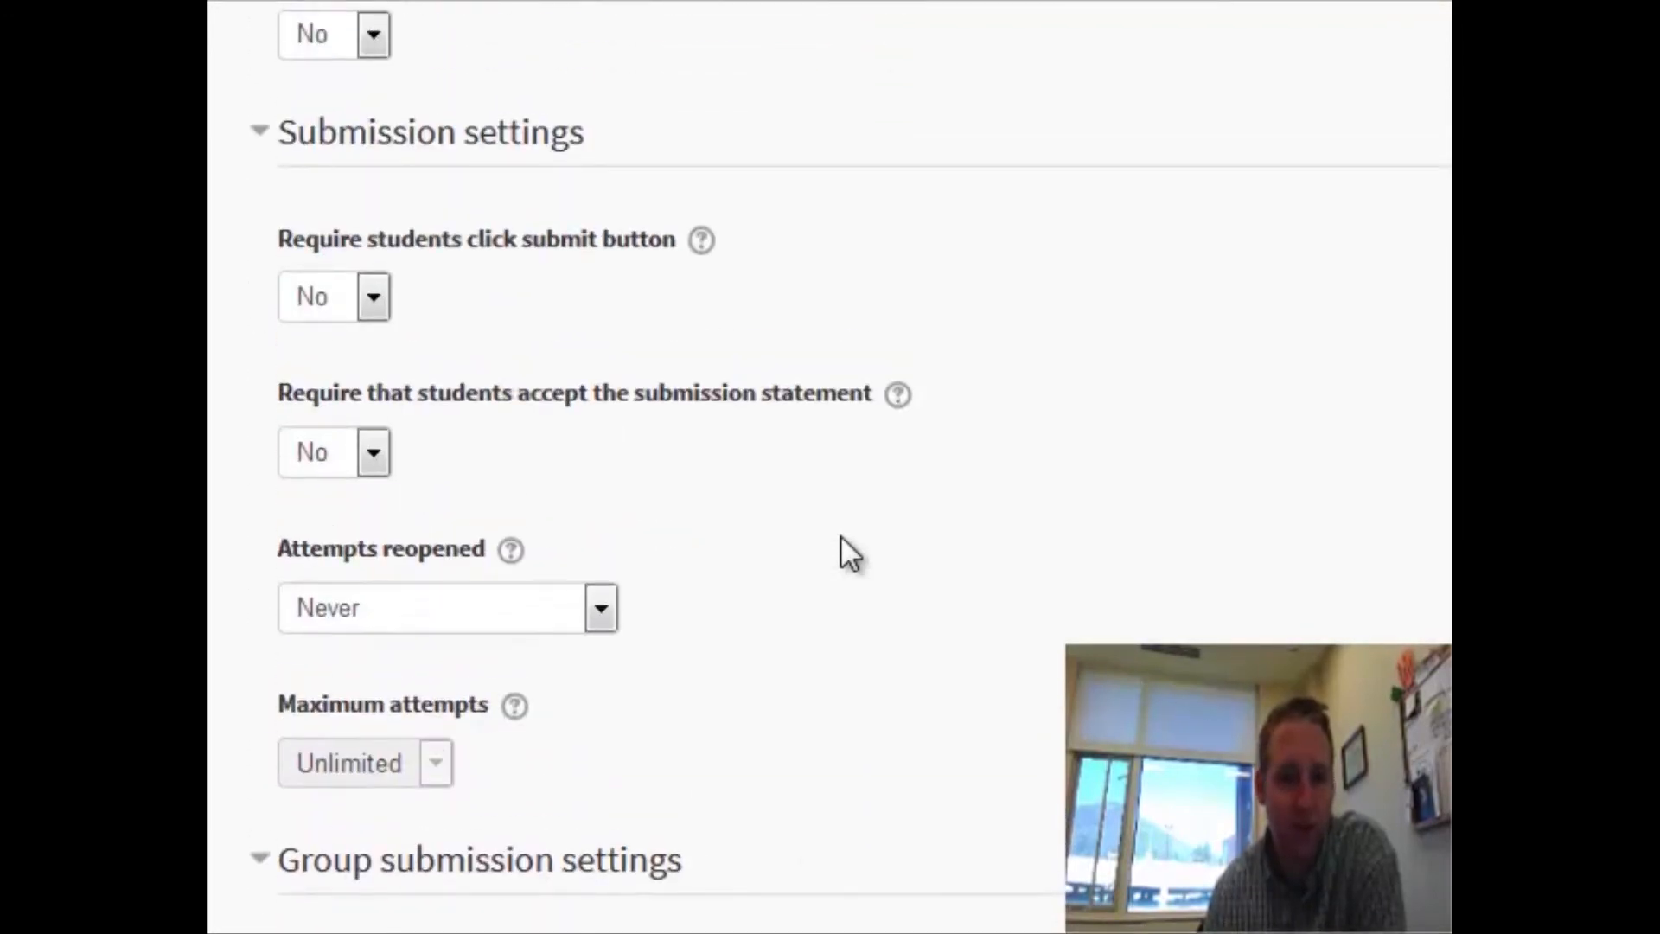
{"action": "scroll", "coordinate": [863, 511], "scroll_direction": "up", "scroll_amount": 10}
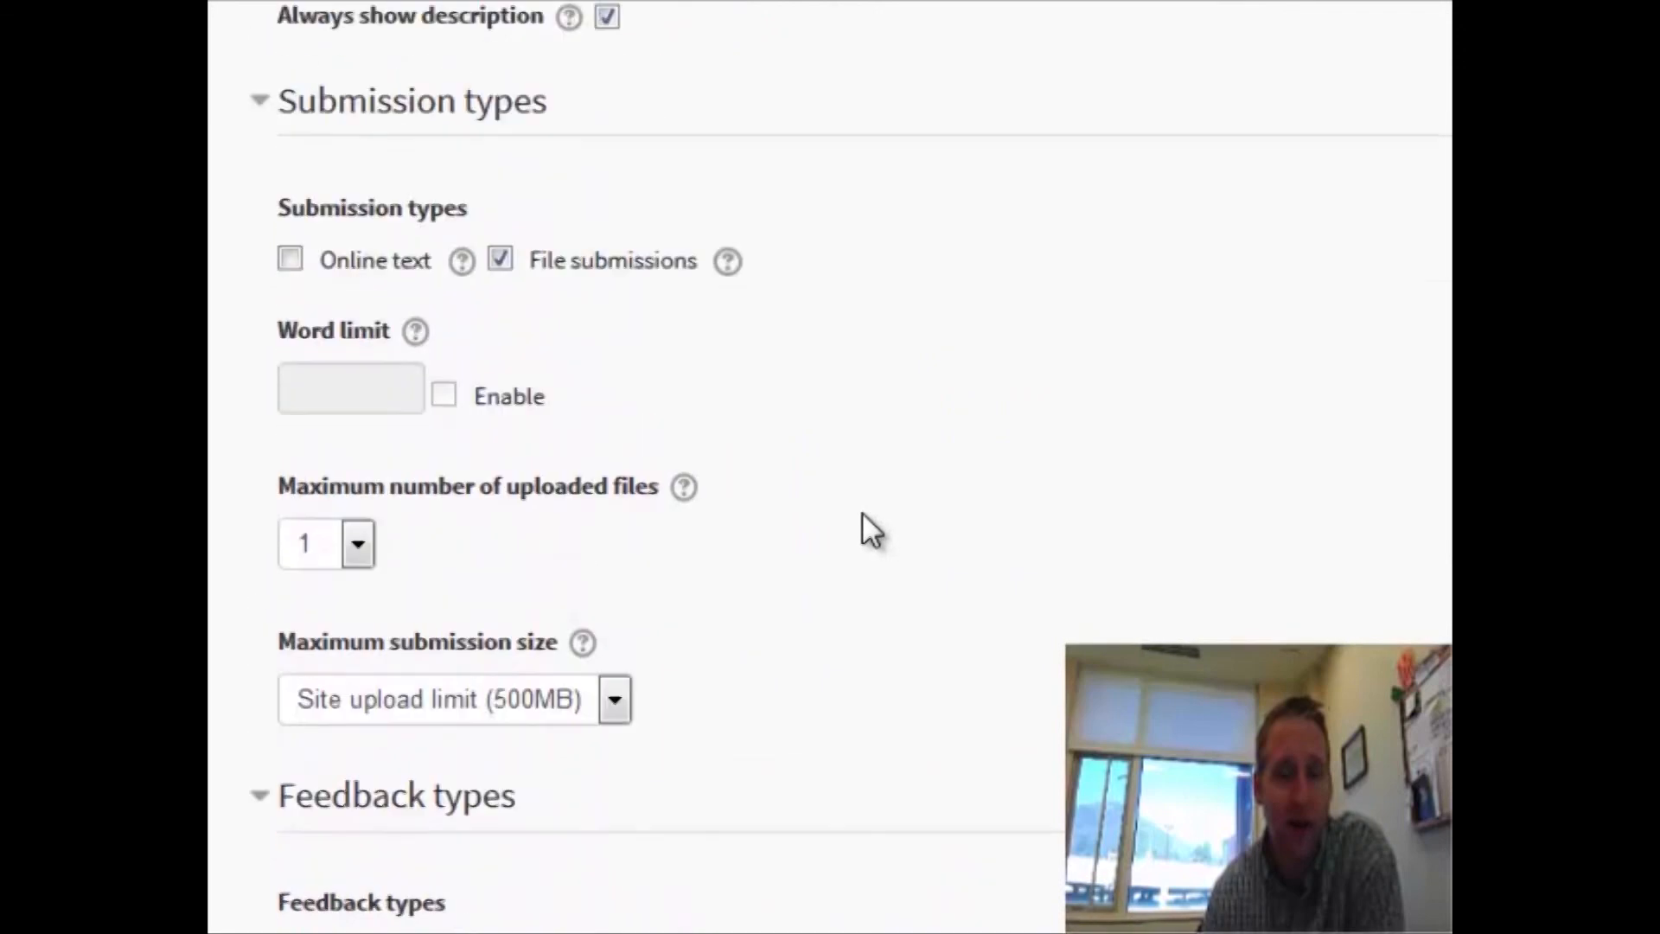
{"action": "scroll", "coordinate": [863, 517], "scroll_direction": "down", "scroll_amount": 15}
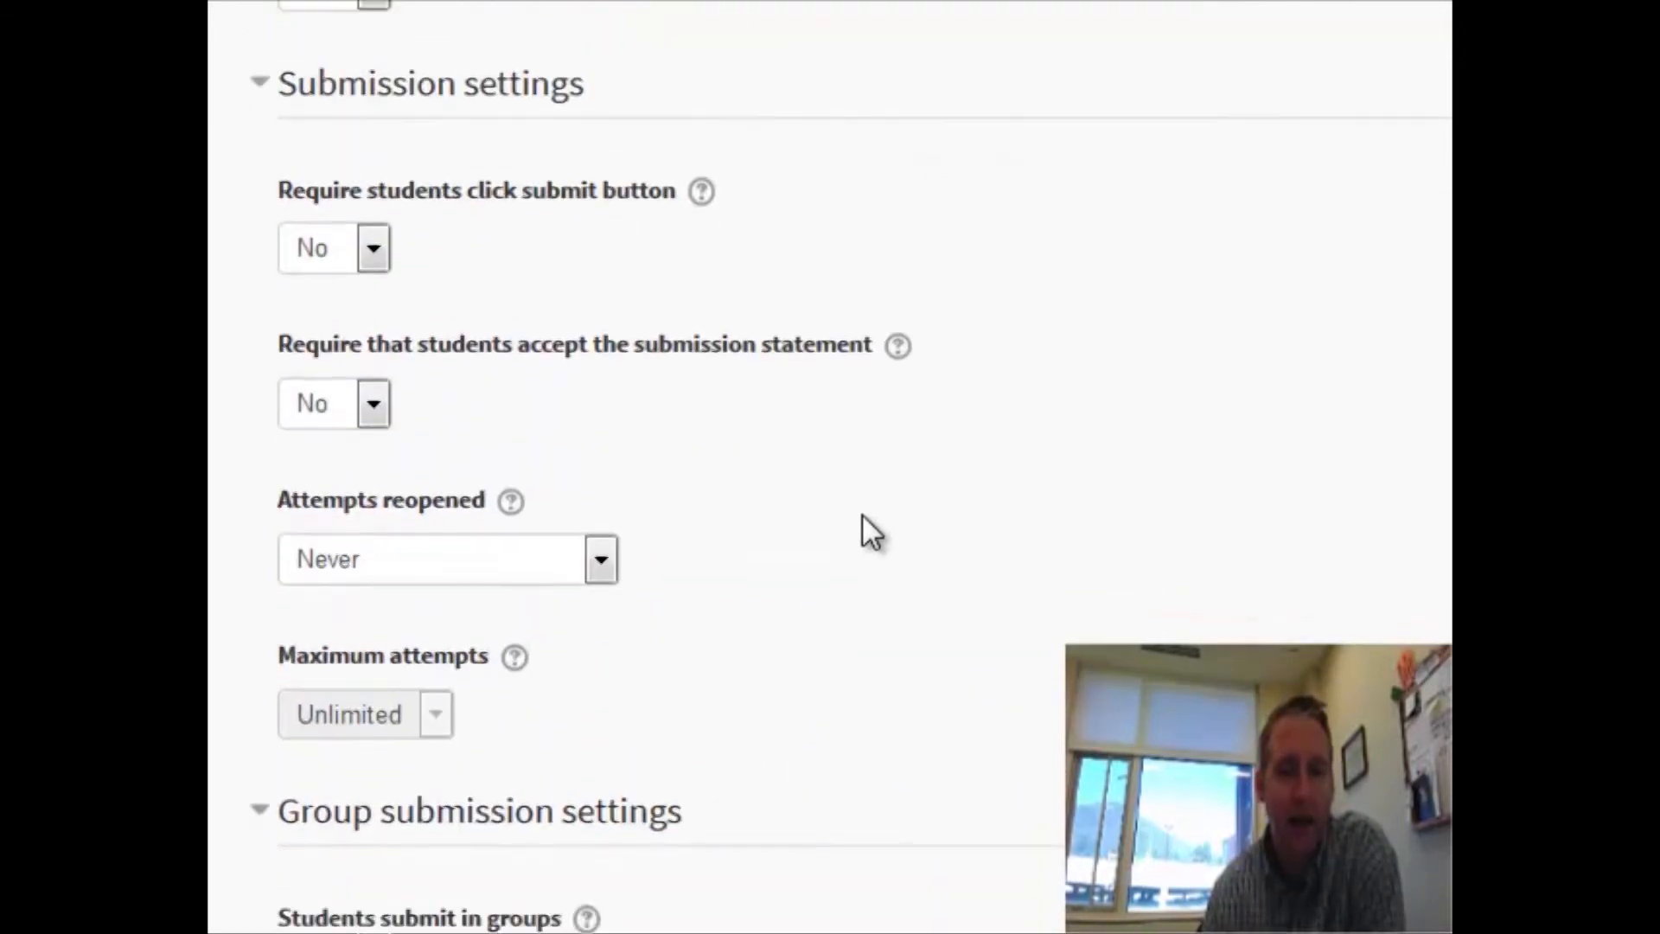
{"action": "scroll", "coordinate": [863, 517], "scroll_direction": "down", "scroll_amount": 12}
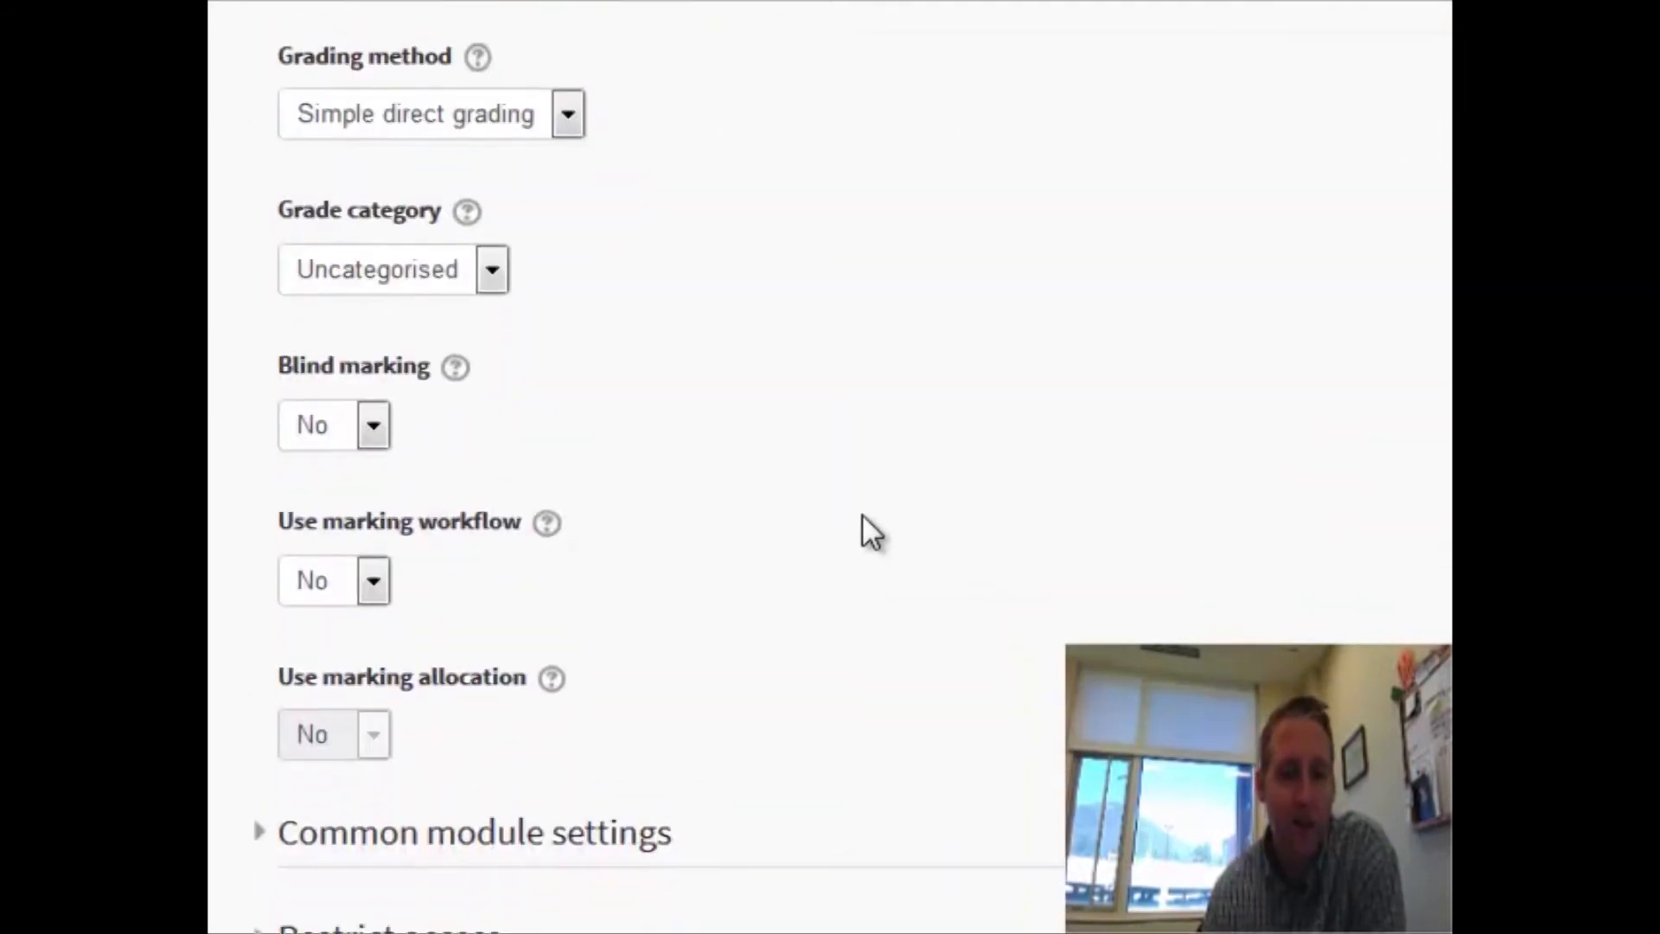